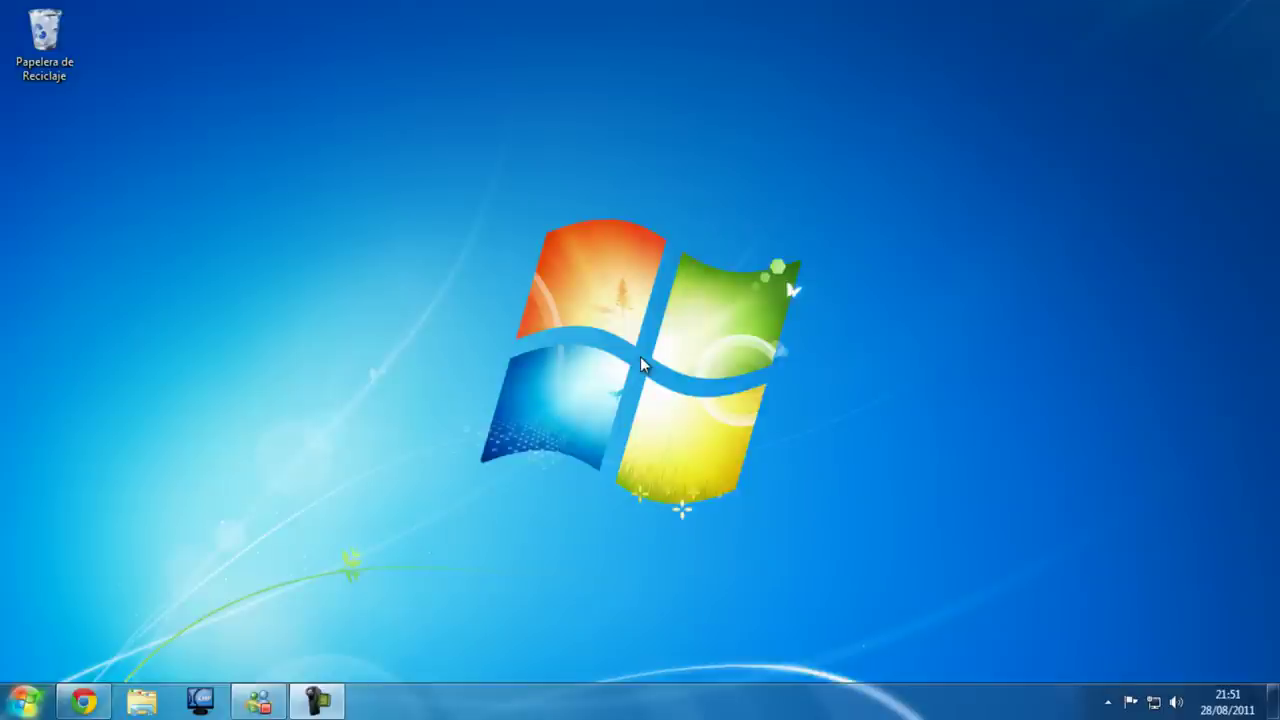
key("super")
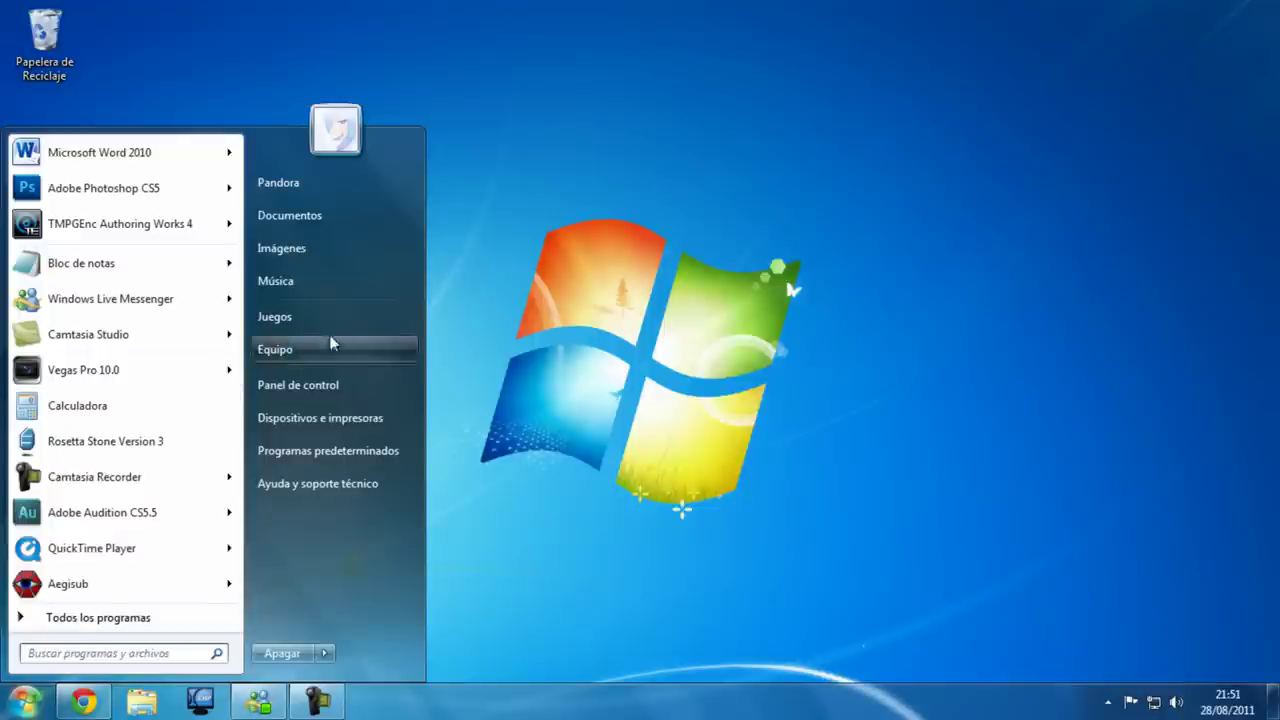
left_click(600, 295)
left_click(22, 702)
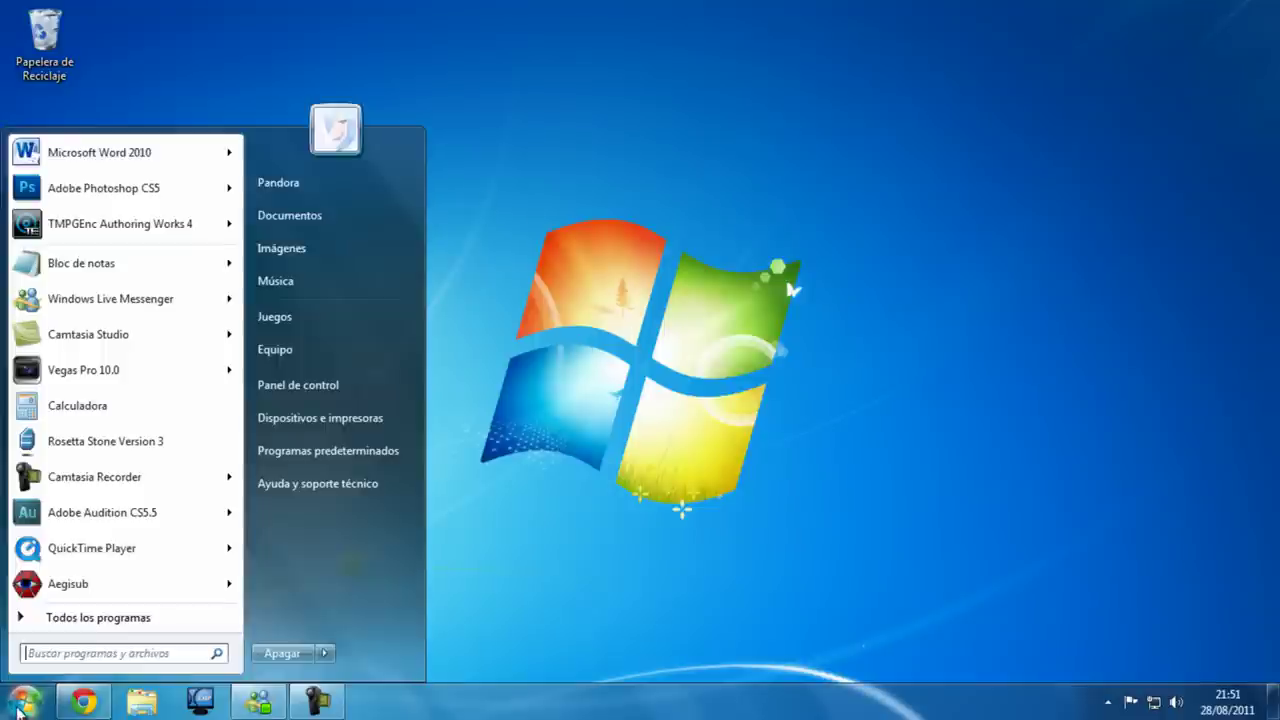
left_click(592, 348)
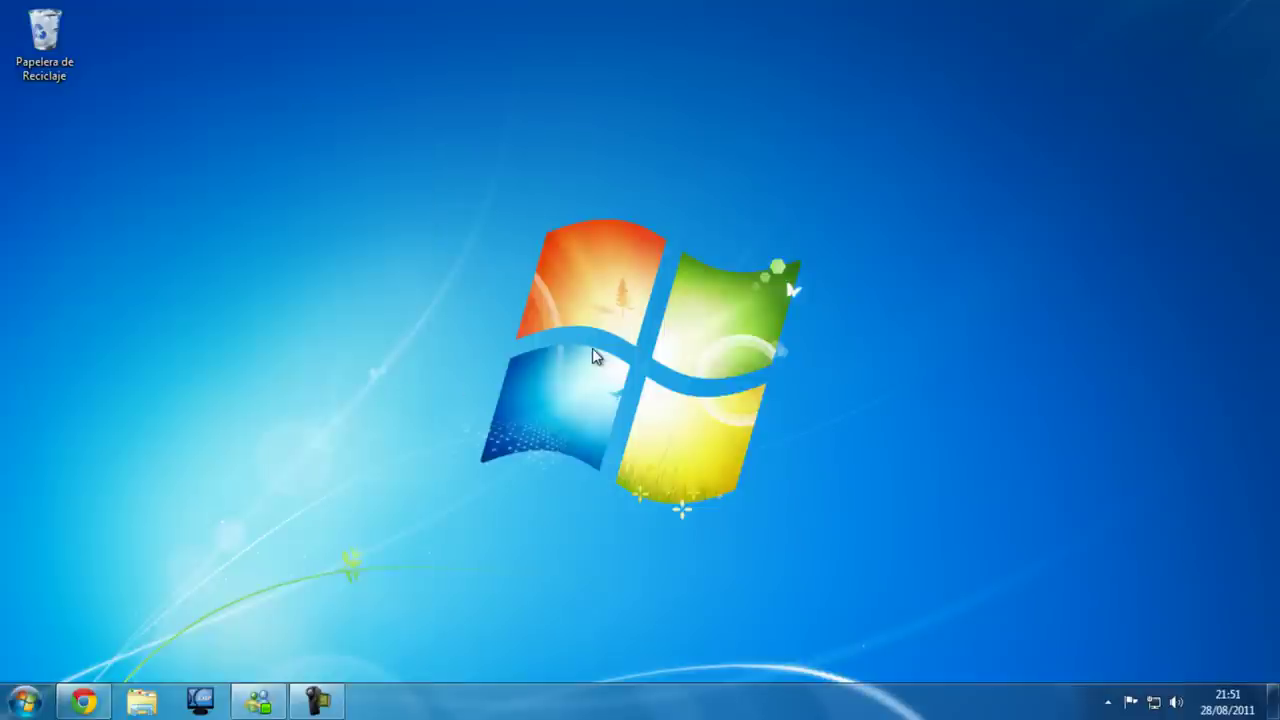
Open Windows Update from the list of all programs and show the available optional updates.
key("super")
left_click(155, 607)
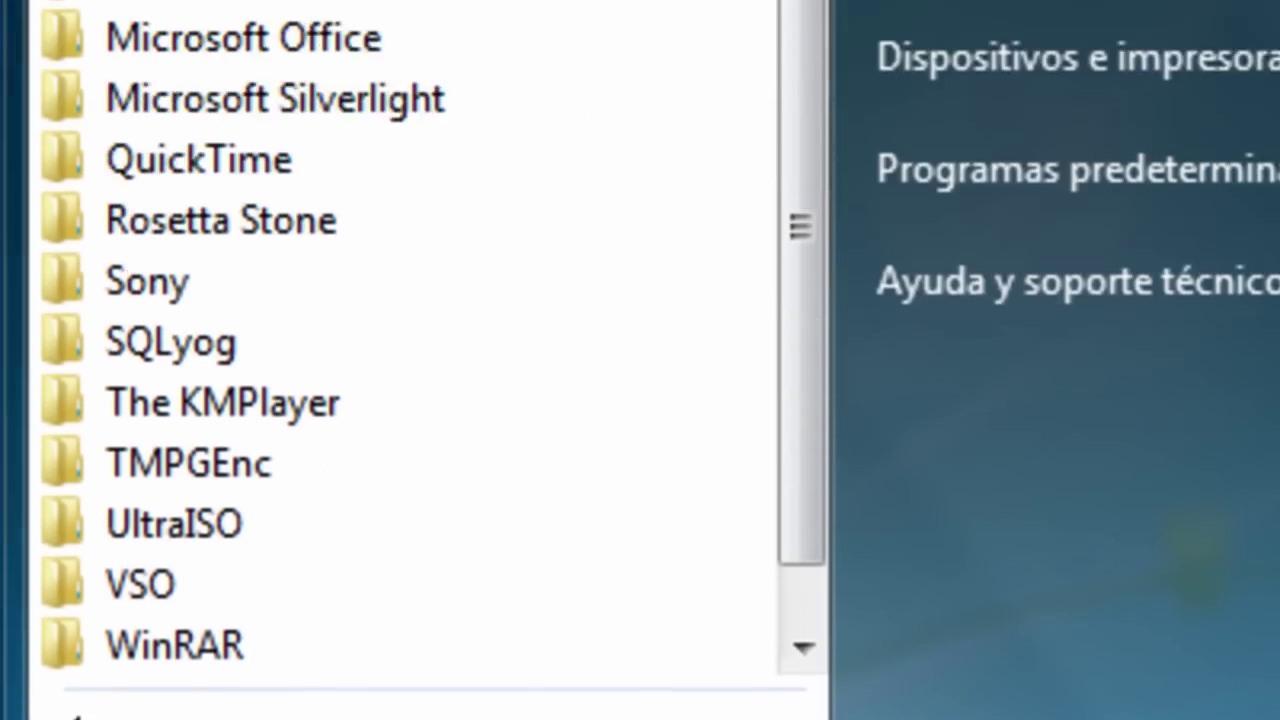
scroll(443, 643, "up", 5)
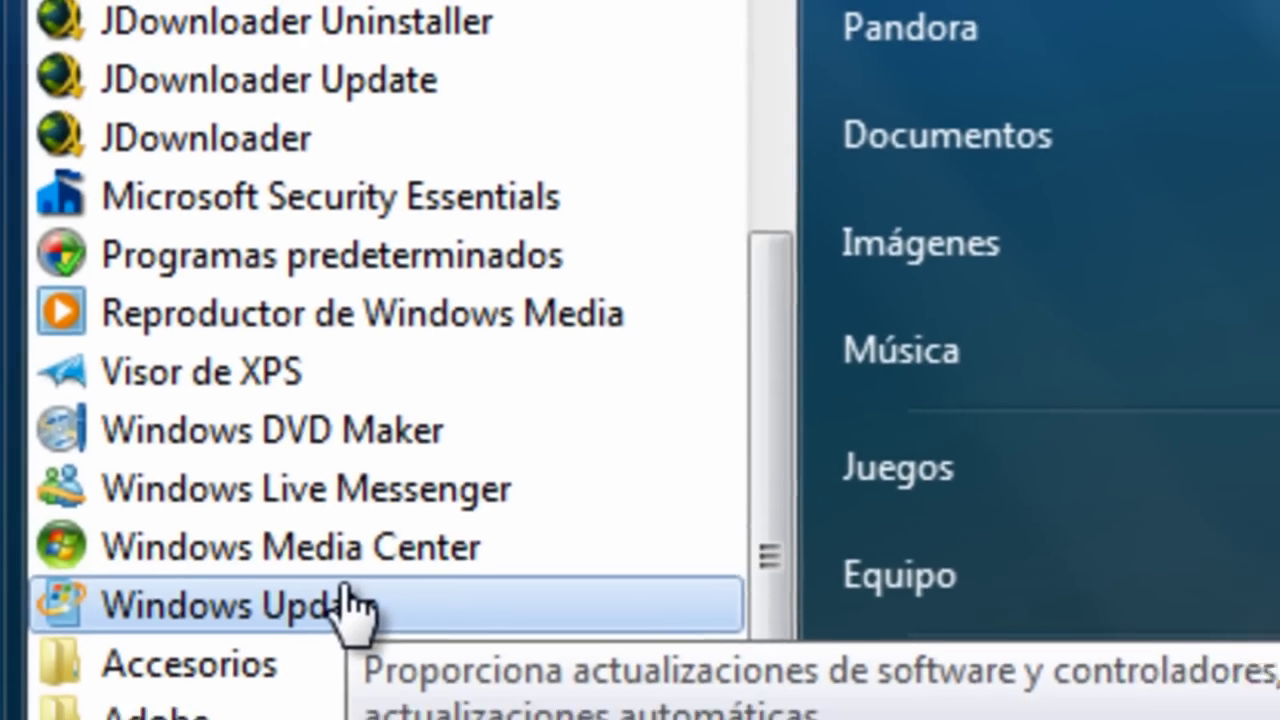
right_click(362, 630)
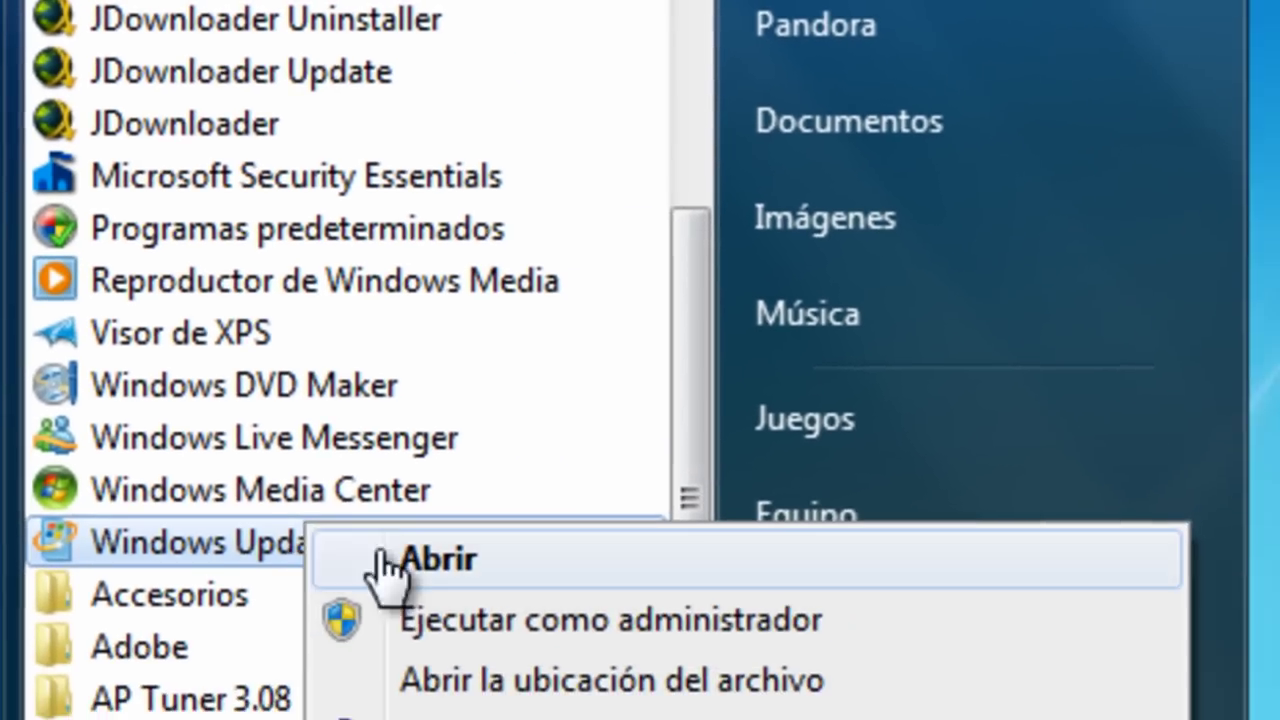
left_click(462, 719)
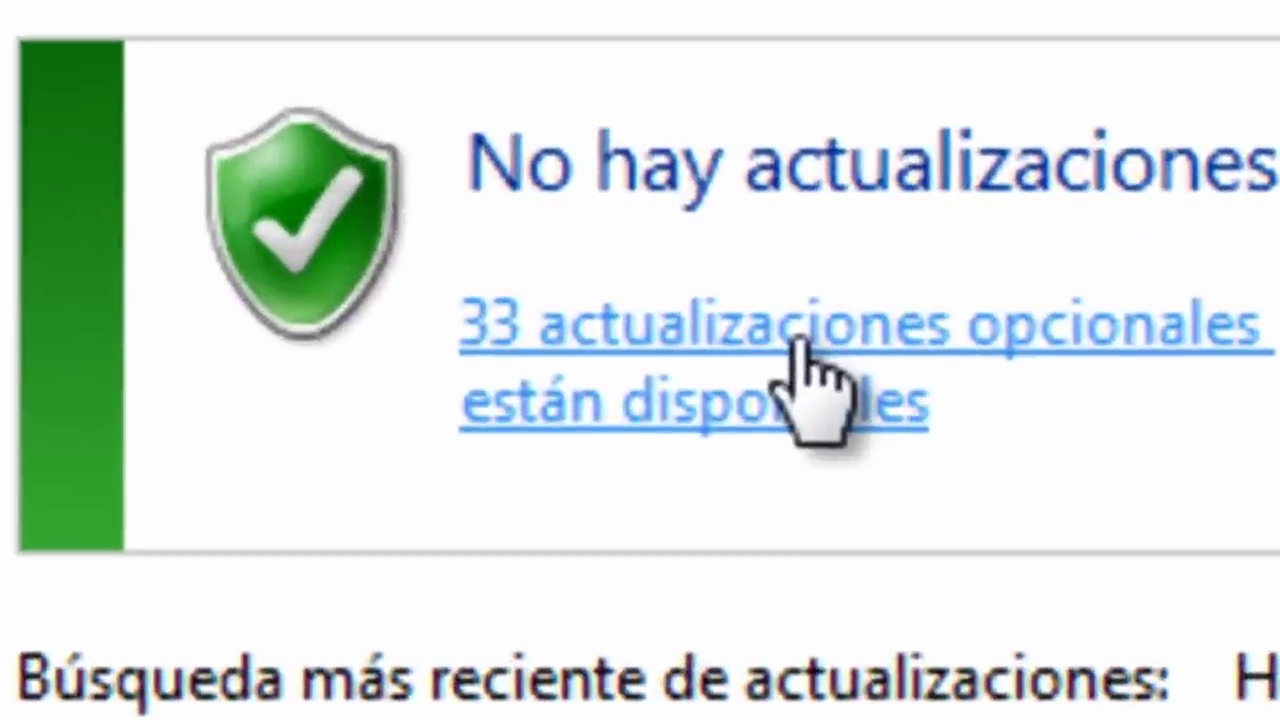
left_click(800, 340)
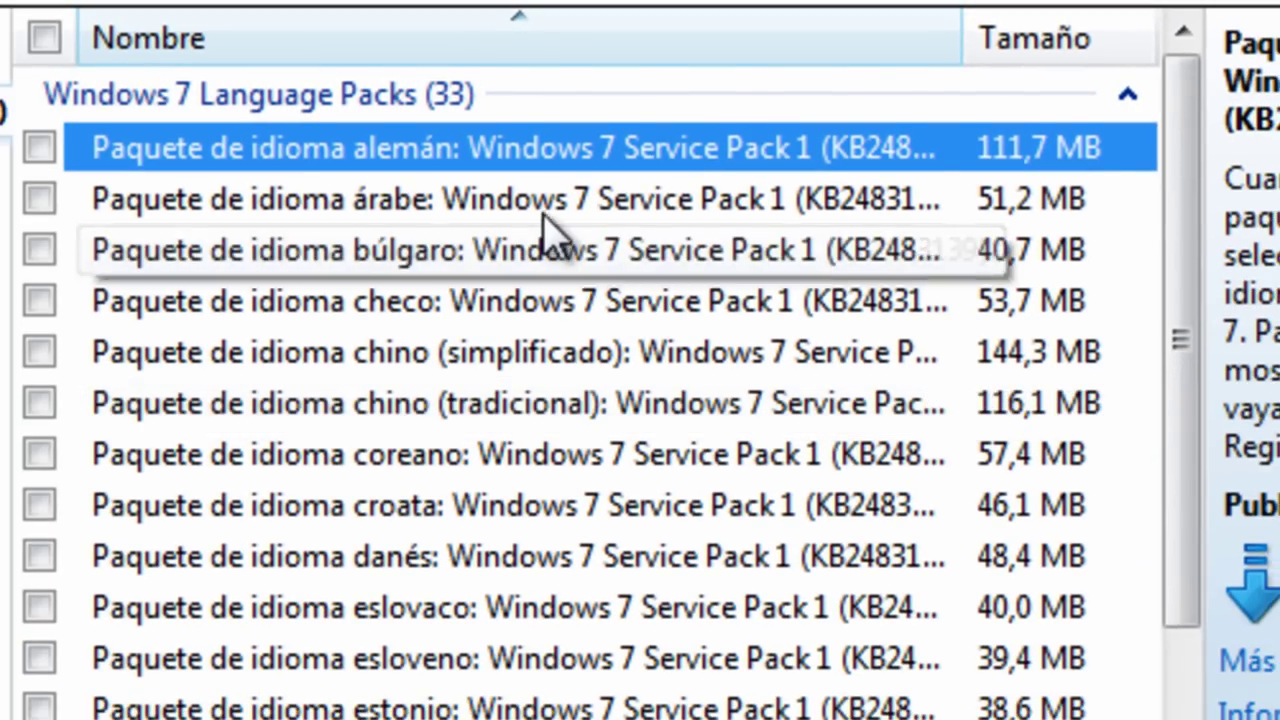
Look through the optional Windows 7 language packs, then close Windows Update without selecting any of them.
left_click(545, 210)
left_click(553, 268)
left_click(608, 322)
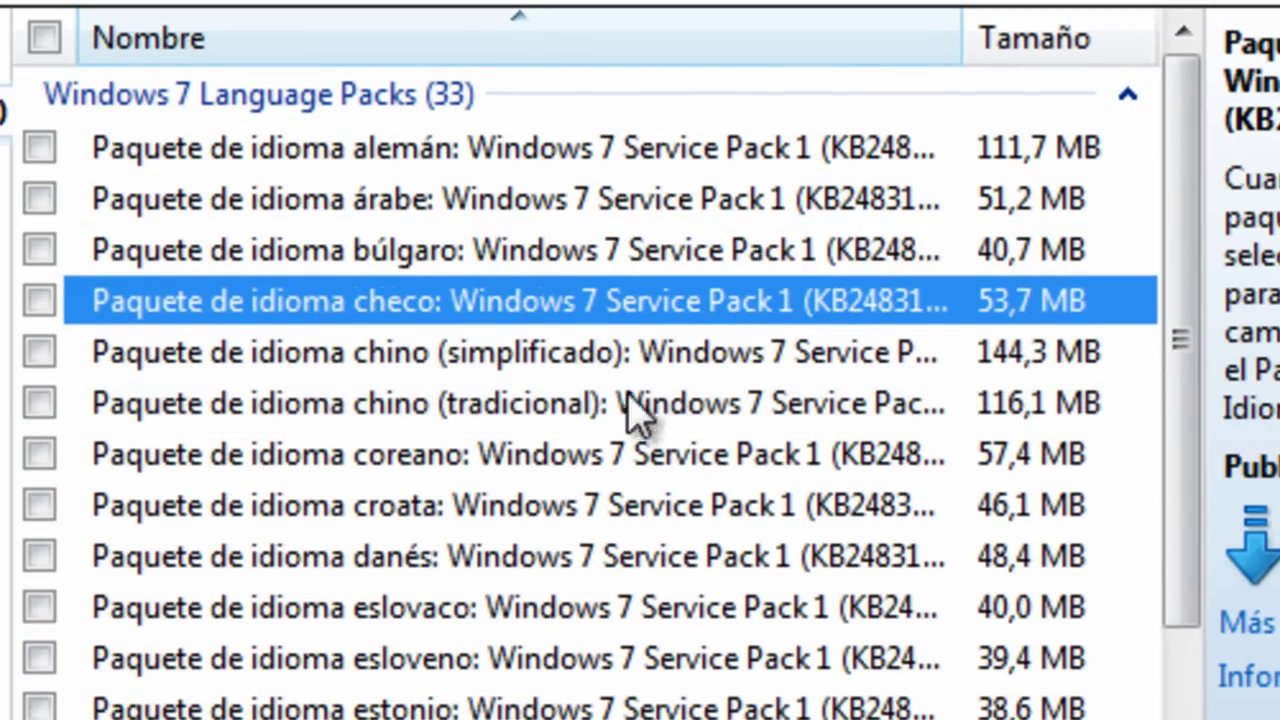
scroll(630, 420, "down", 3)
scroll(630, 435, "down", 3)
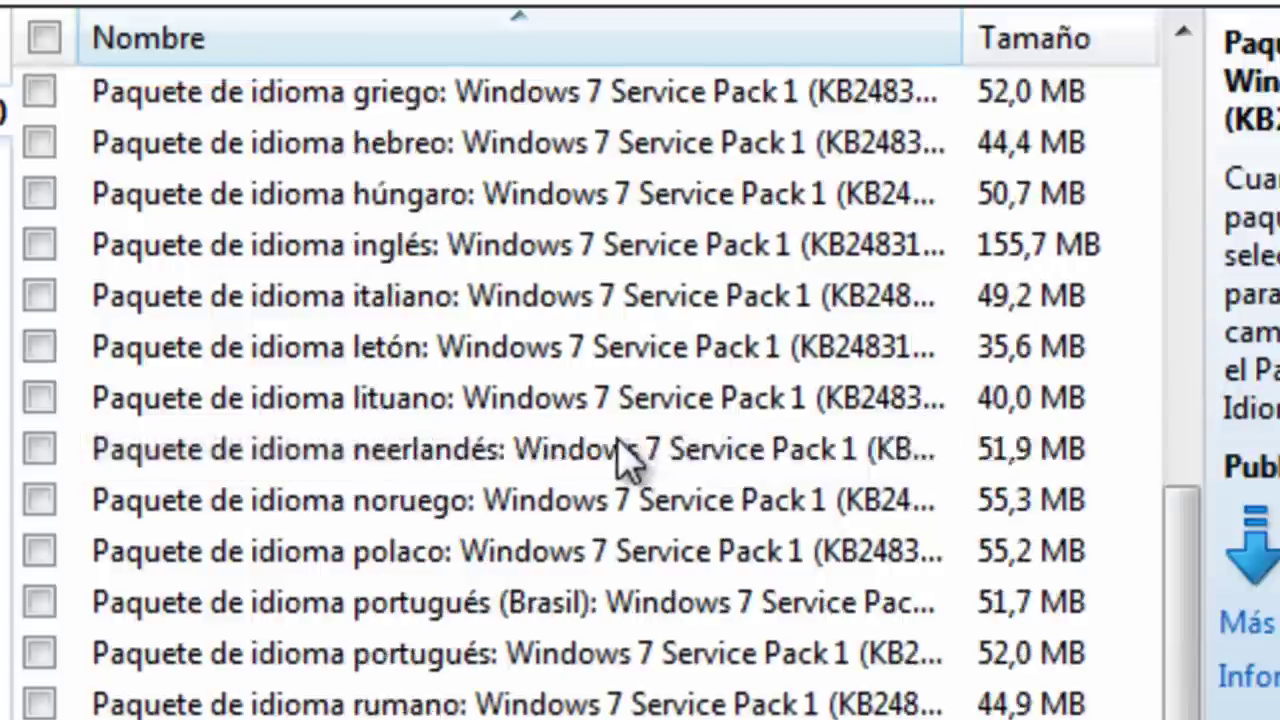
left_click(595, 710)
scroll(595, 700, "up", 4)
scroll(620, 470, "up", 2)
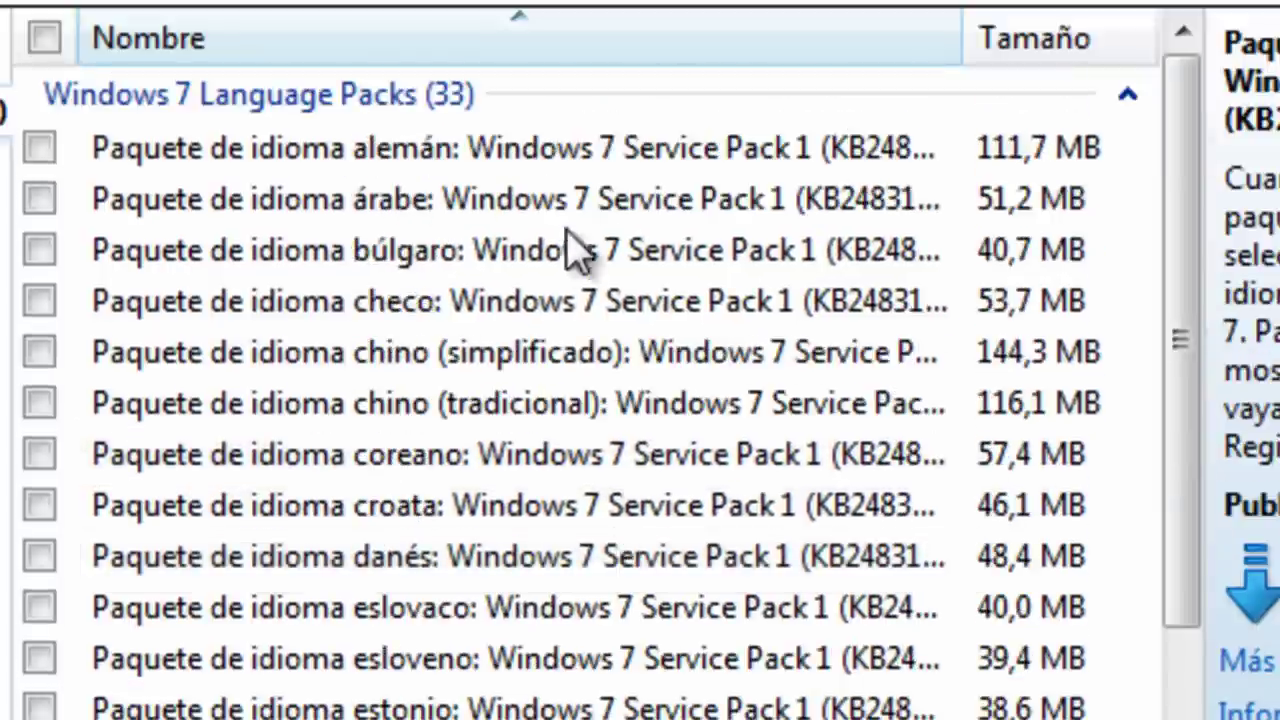
left_click(557, 150)
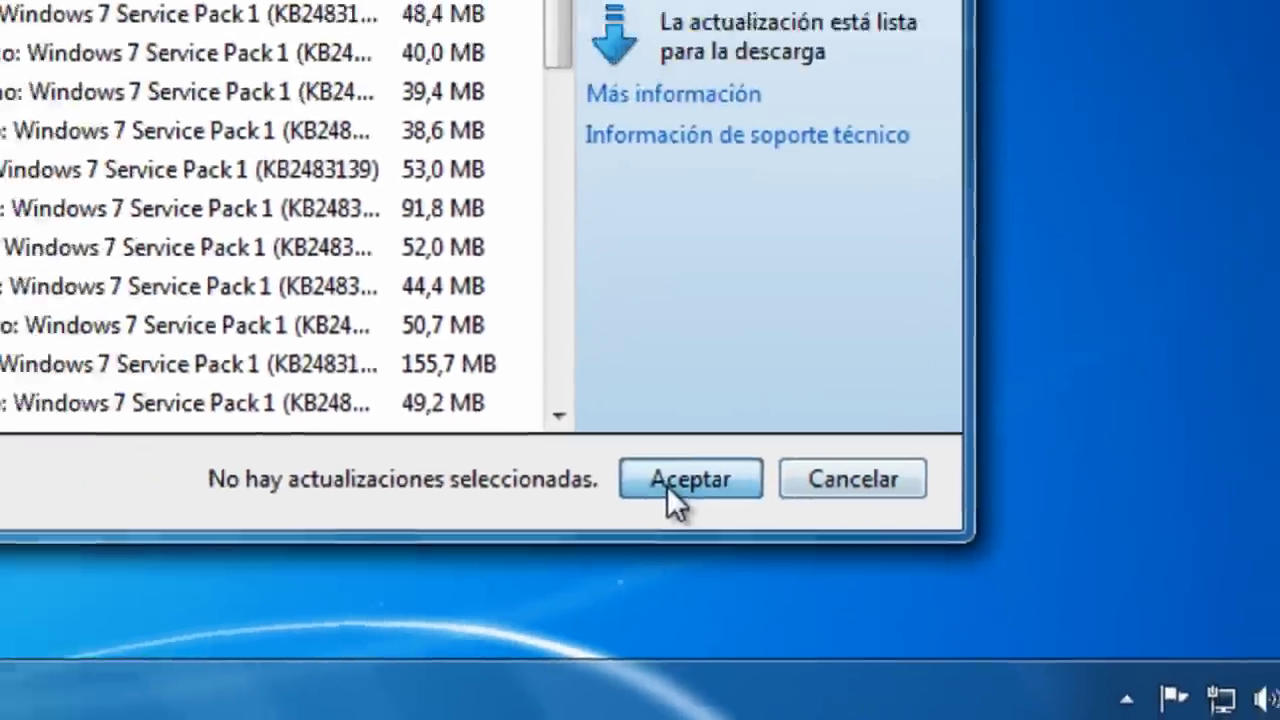
left_click(667, 485)
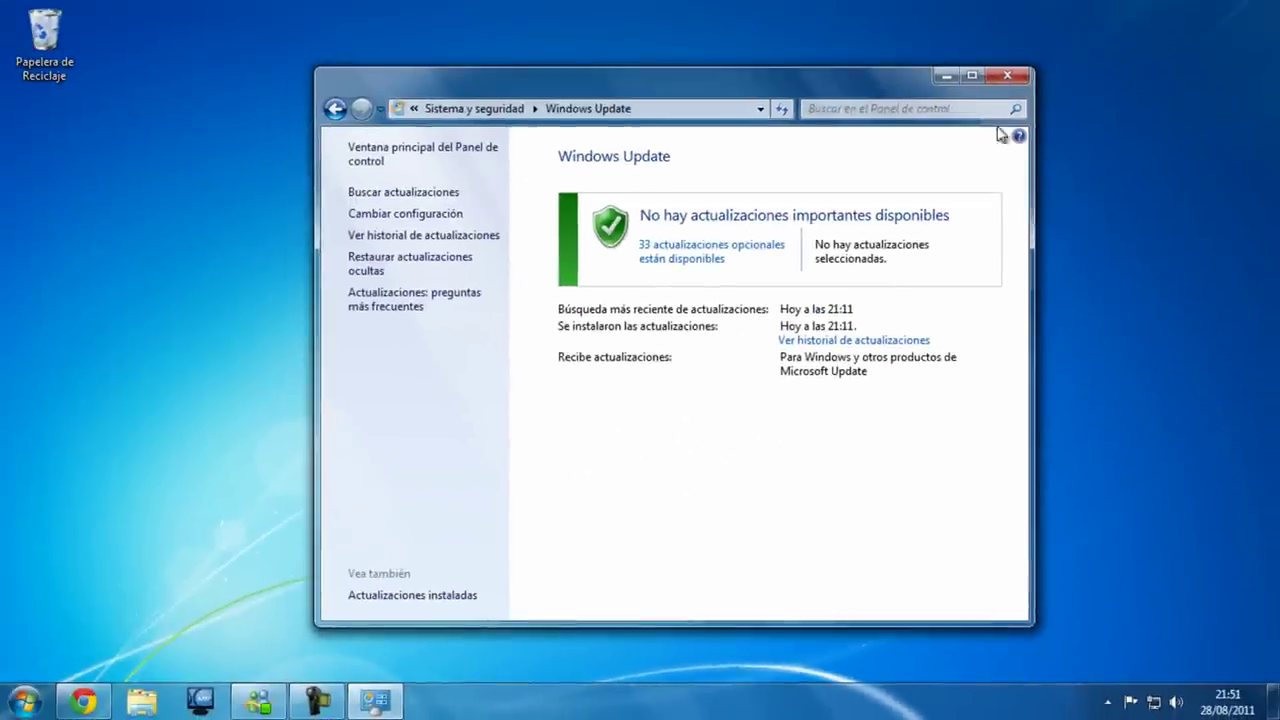
left_click(1010, 66)
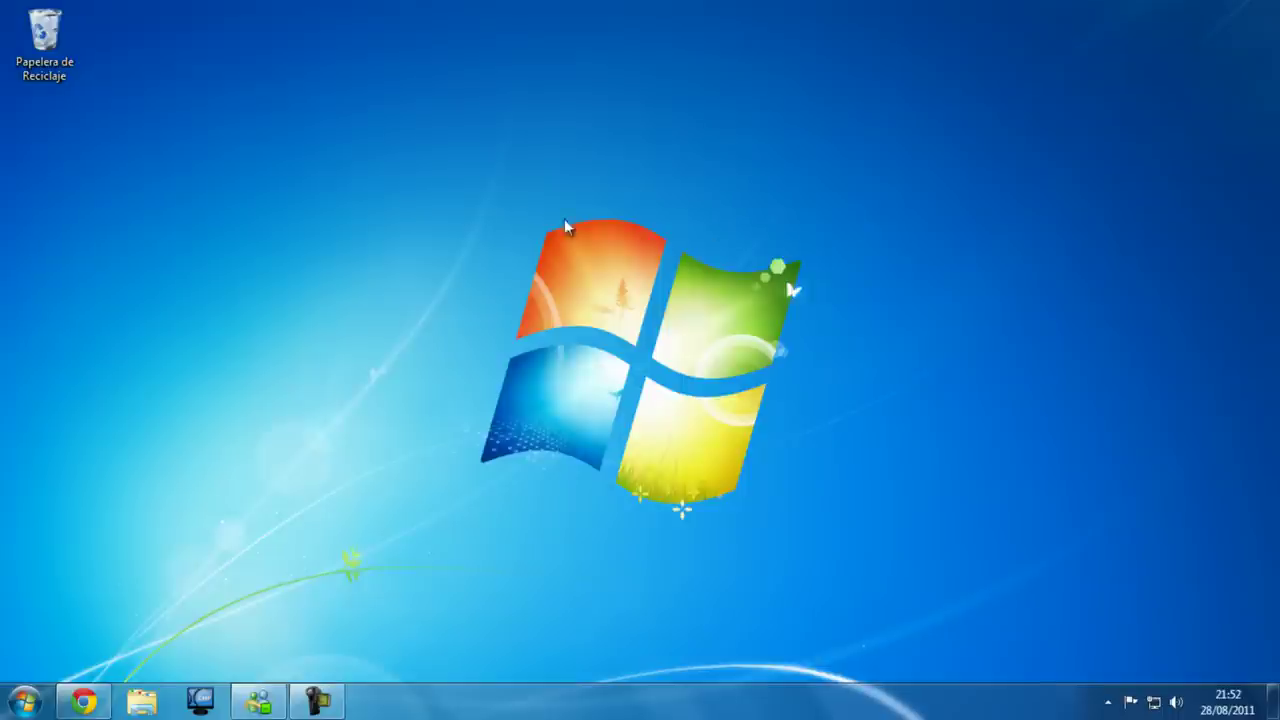
Open the text services and input languages settings through the Control Panel's keyboard and input method options.
left_click_drag(383, 194, 1036, 567)
left_click(25, 700)
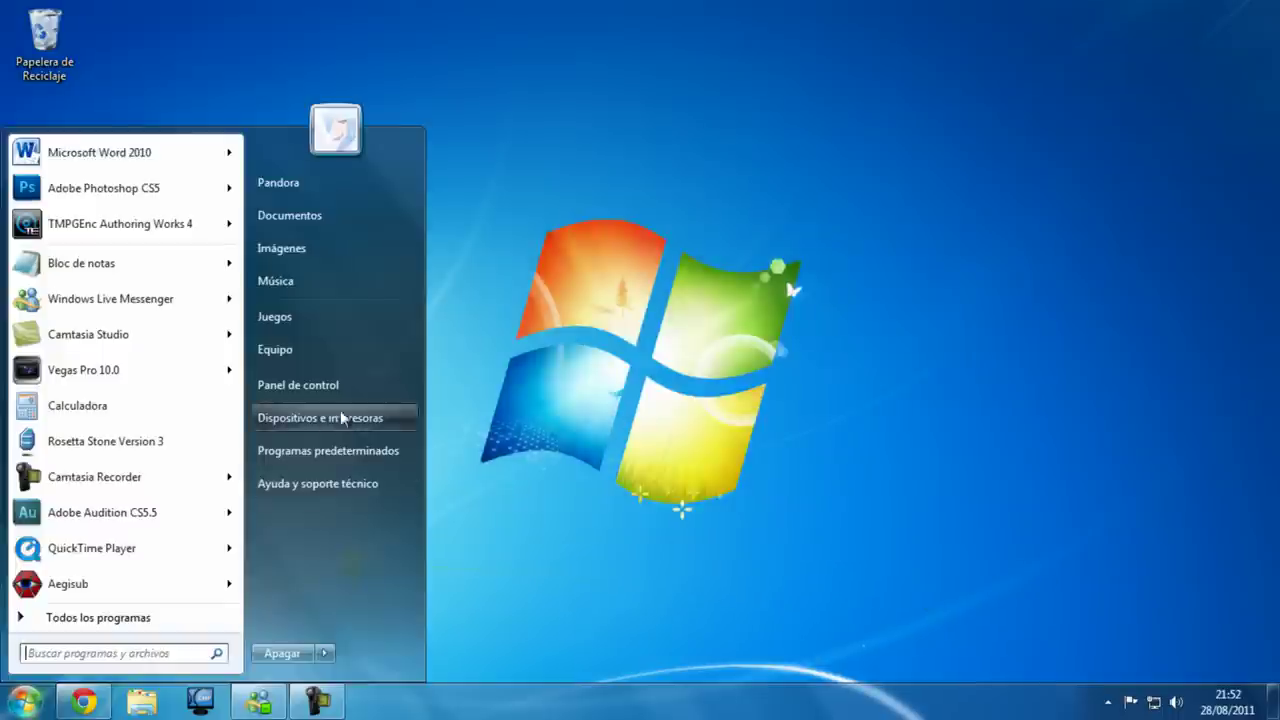
left_click(358, 387)
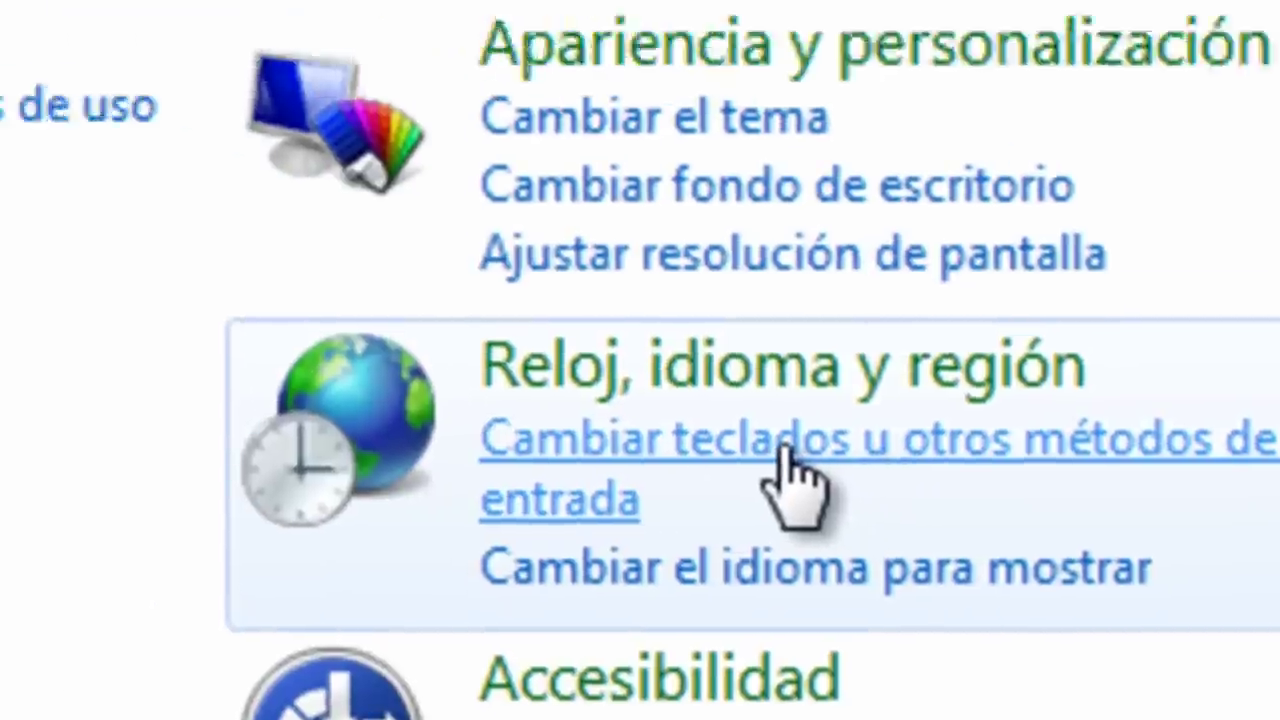
left_click(590, 366)
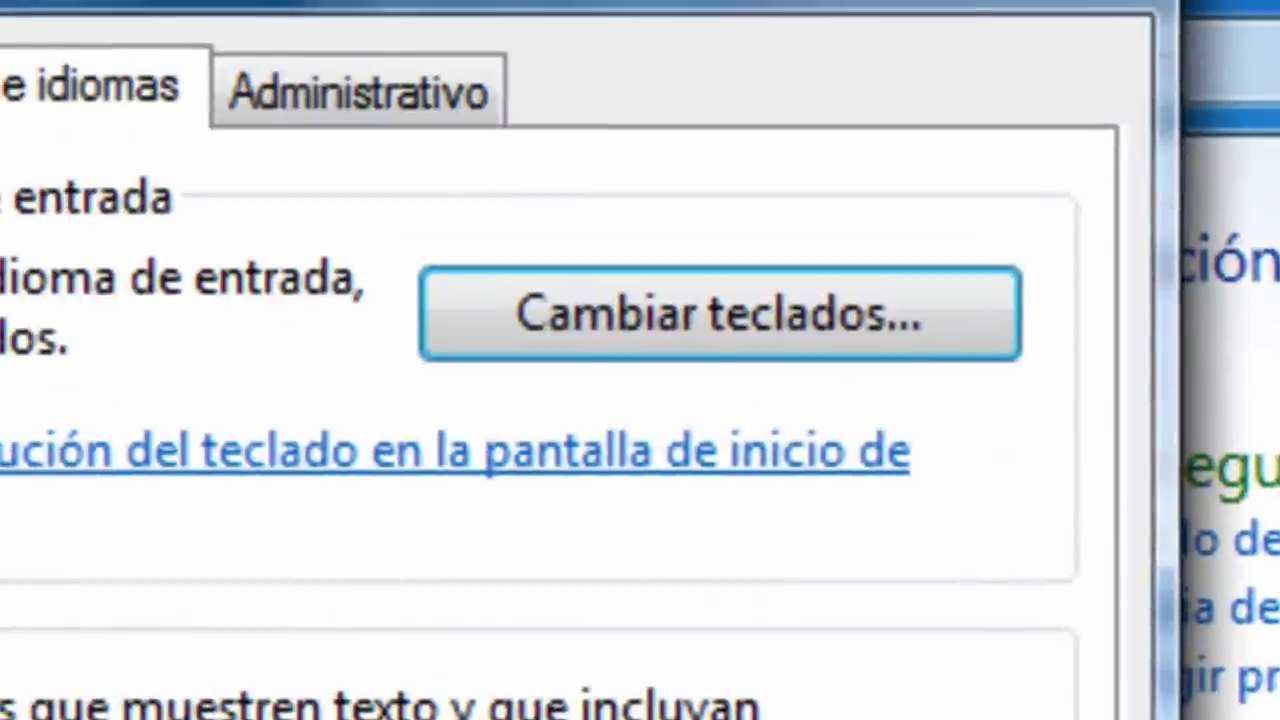
left_click(762, 348)
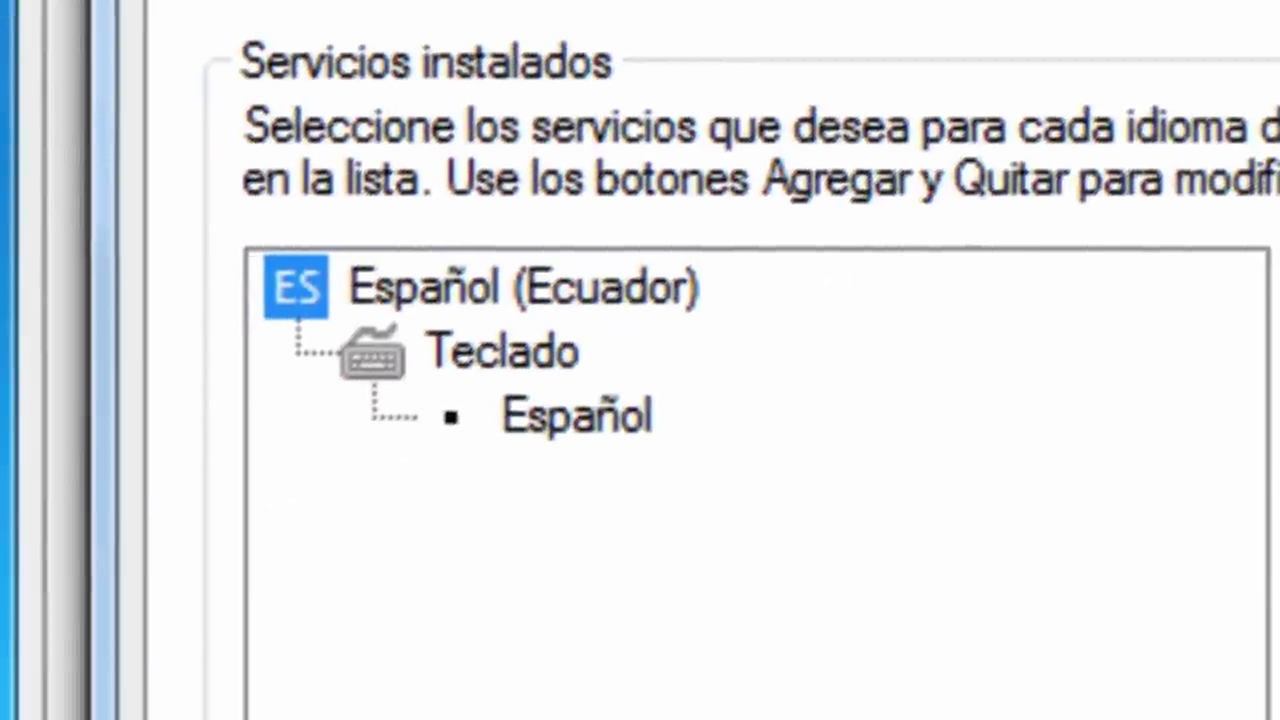
Add the Microsoft IME keyboard for Japonés (Japón) to the installed input services.
left_click(565, 410)
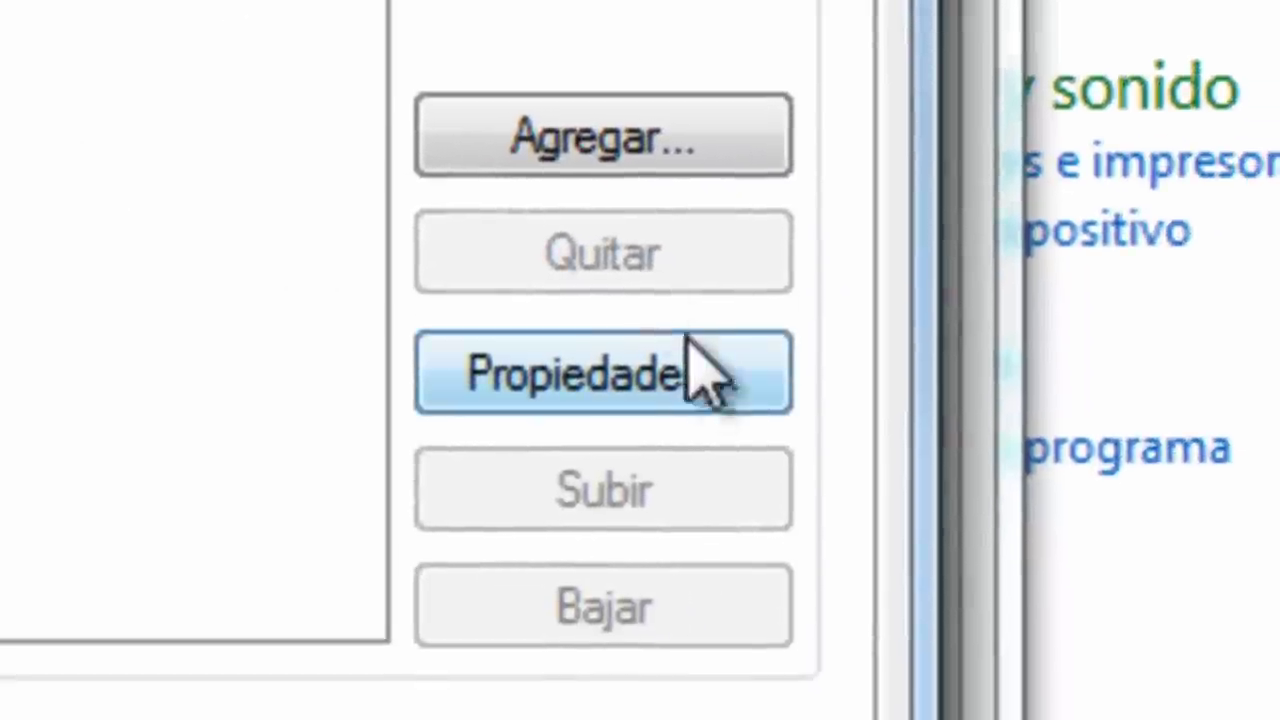
left_click(300, 10)
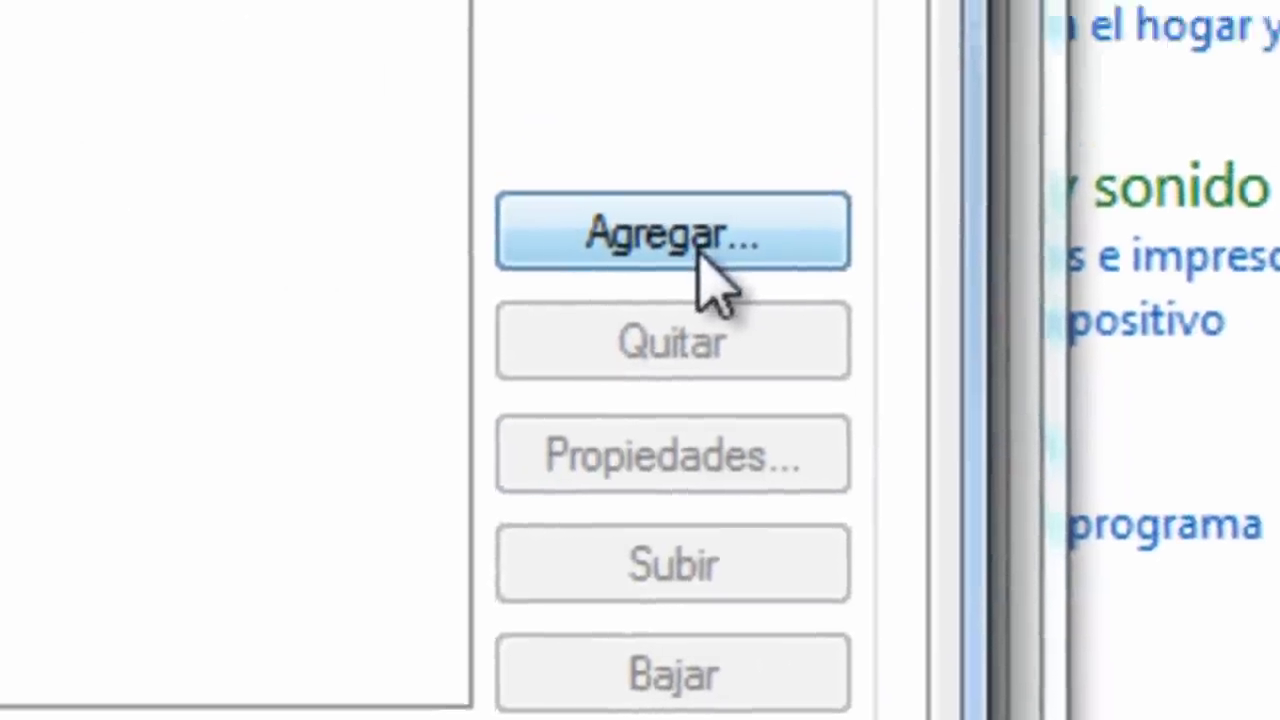
left_click(635, 155)
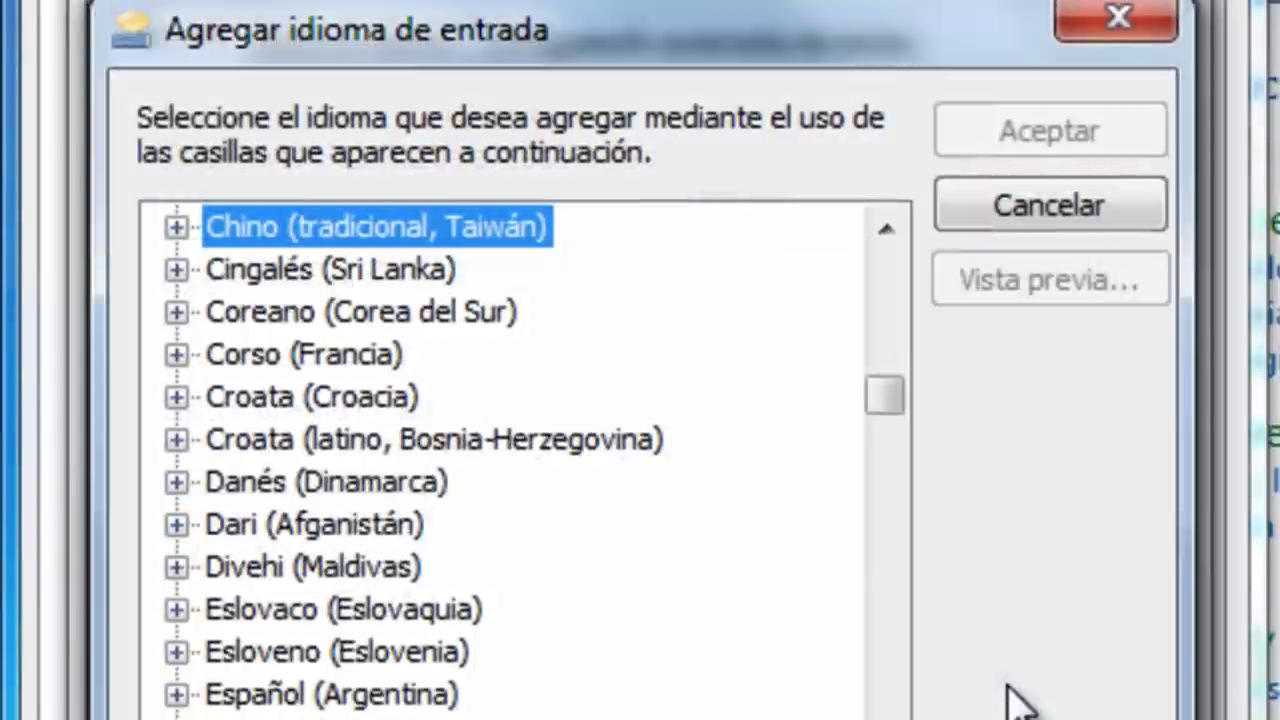
scroll(560, 520, "down", 20)
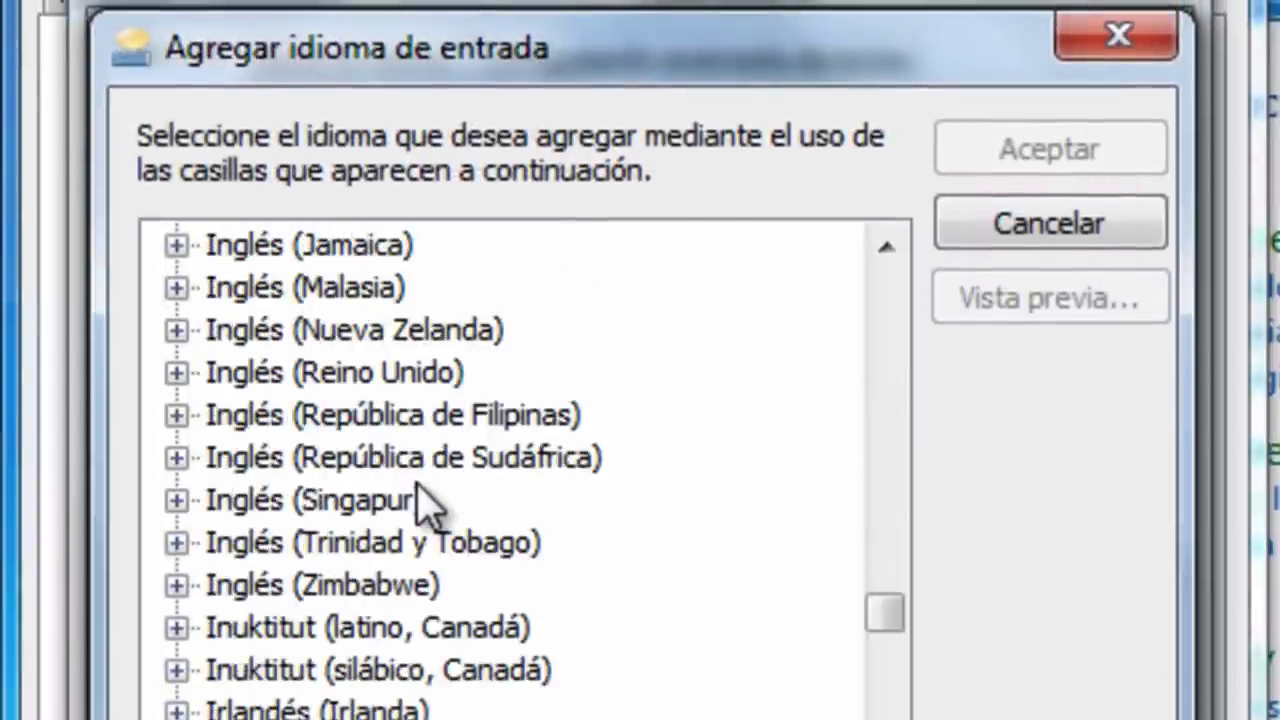
scroll(430, 510, "down", 1)
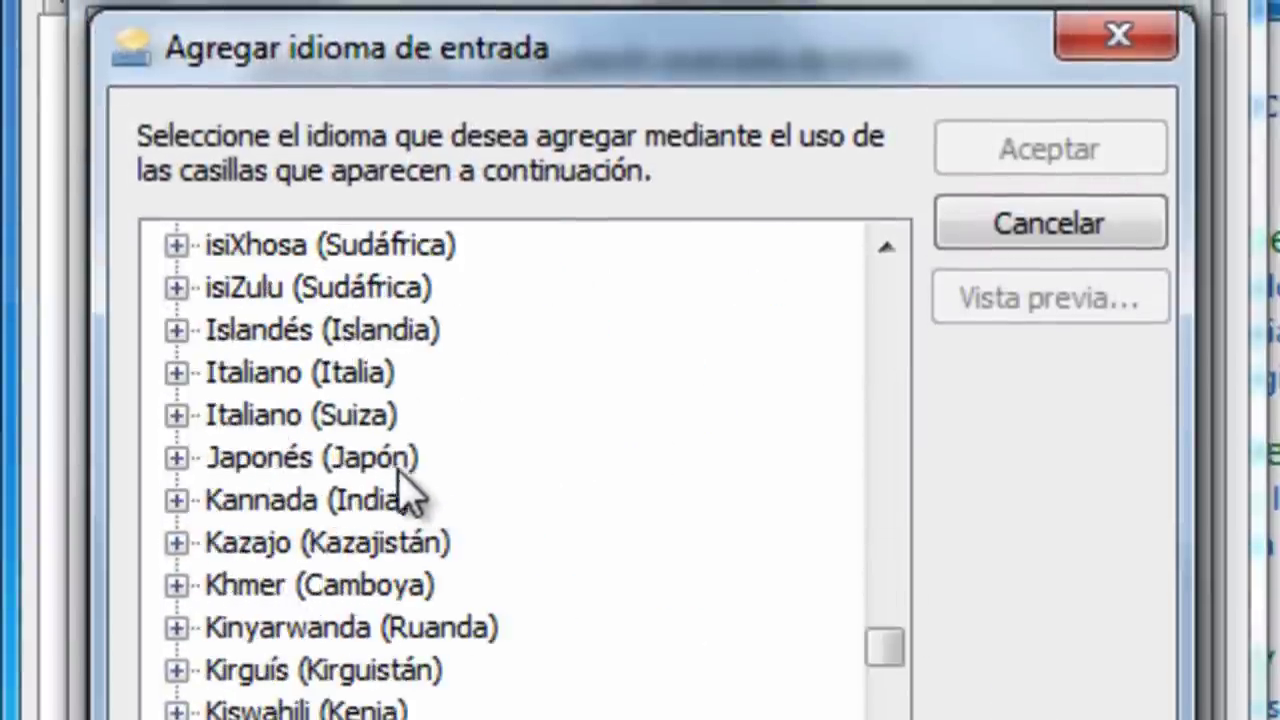
left_click(284, 460)
left_click(176, 461)
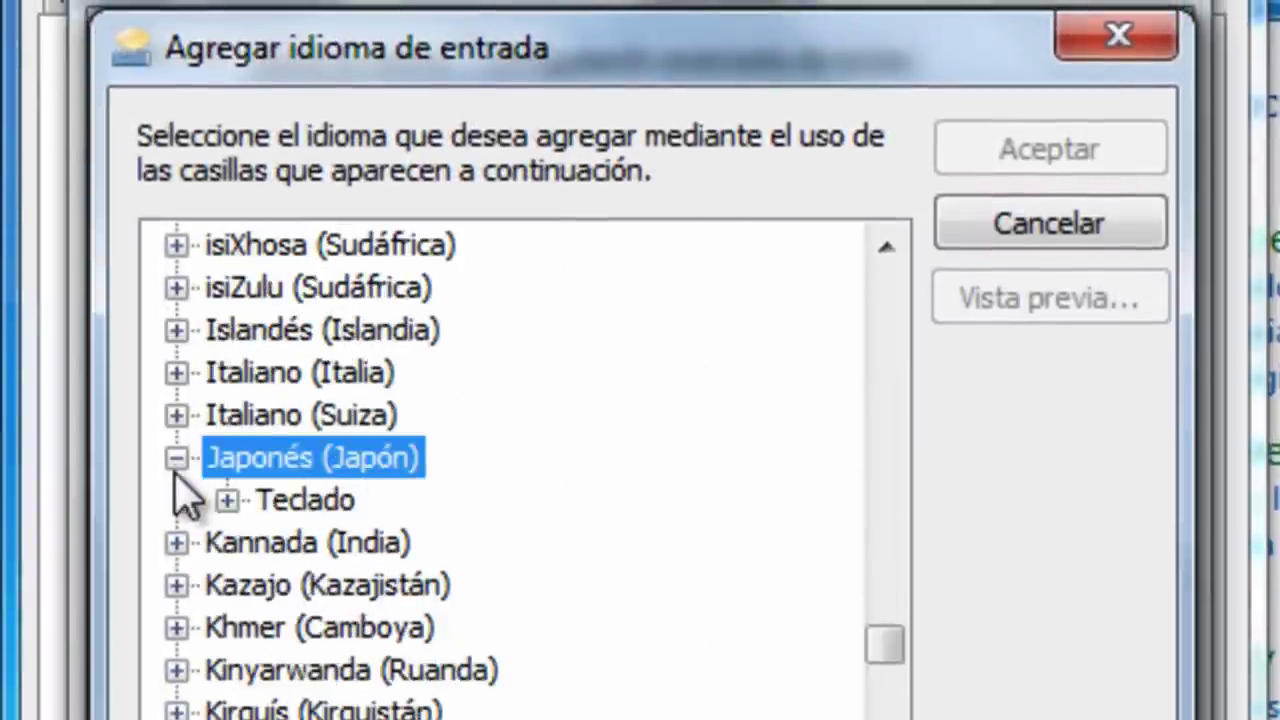
left_click(240, 498)
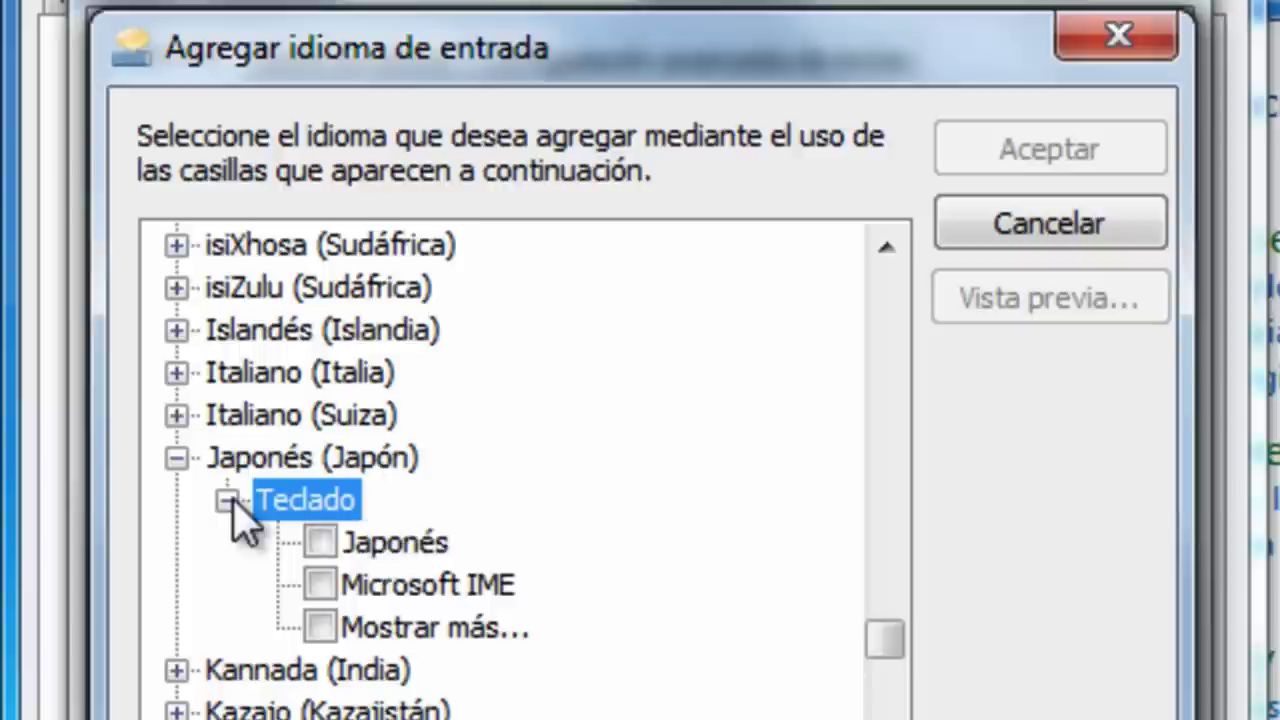
left_click(321, 585)
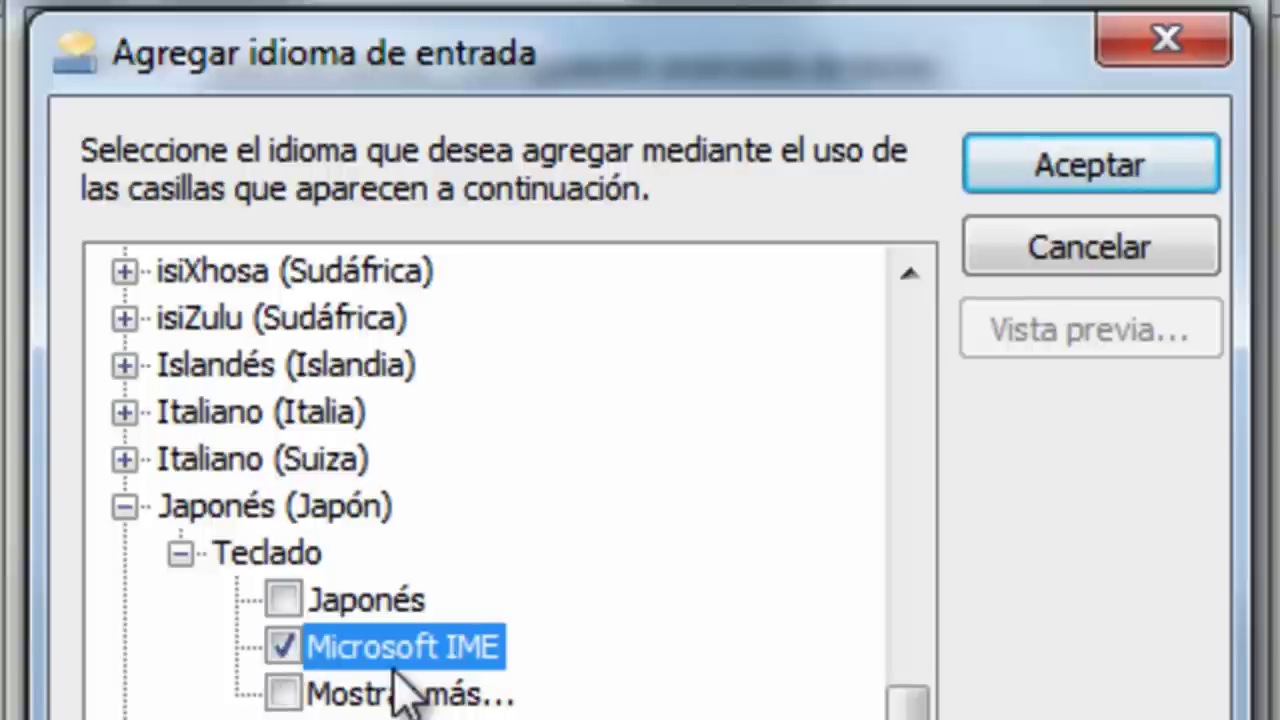
left_click(1088, 172)
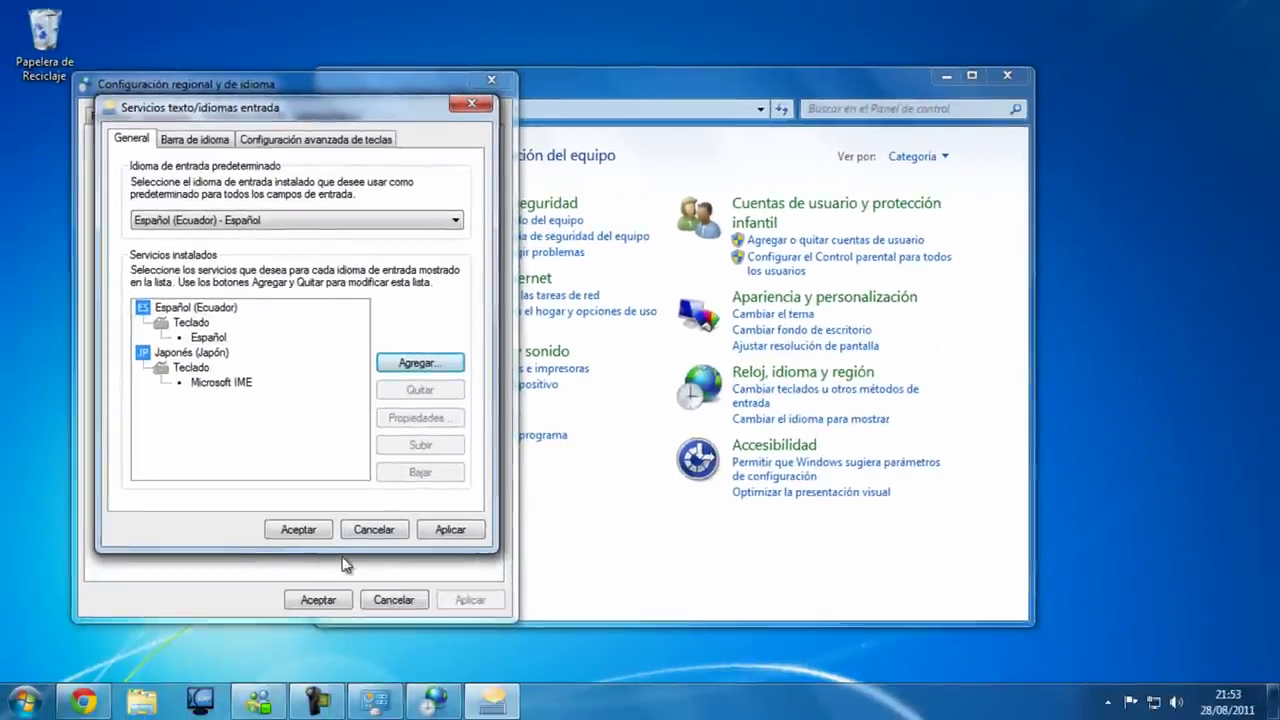
Accept the input language and regional settings, and close the Control Panel.
left_click(305, 531)
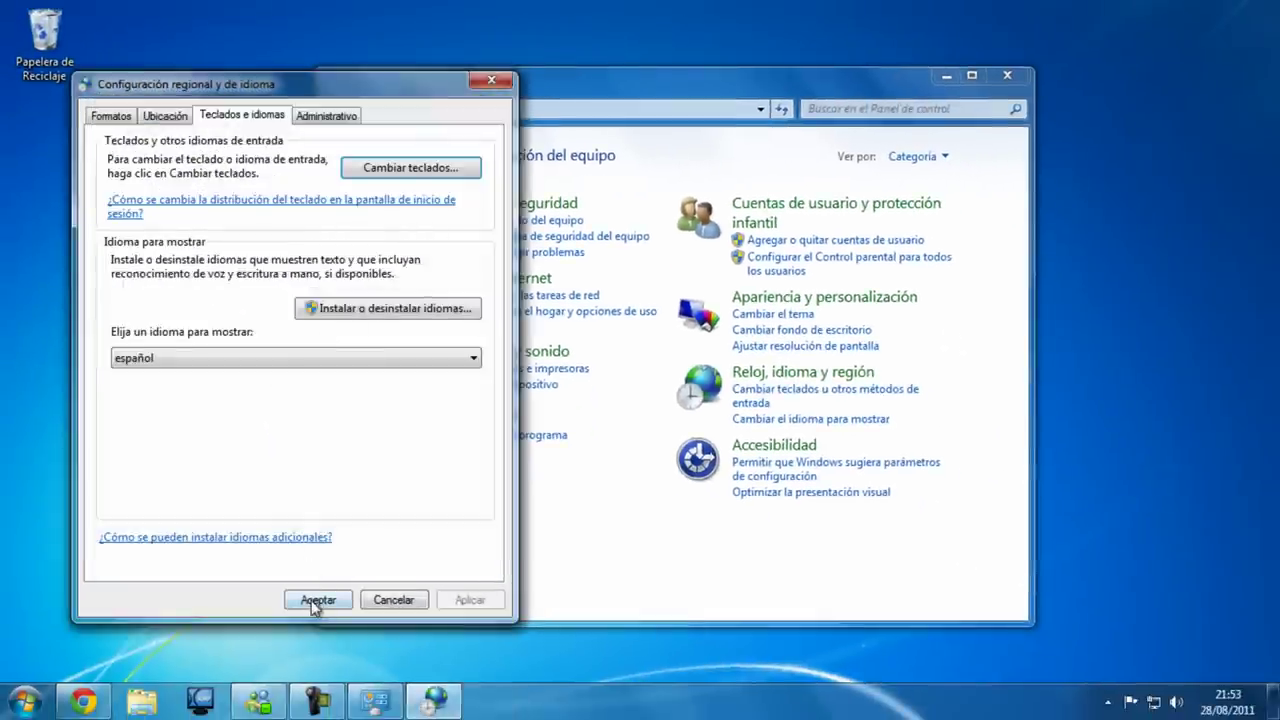
left_click(316, 600)
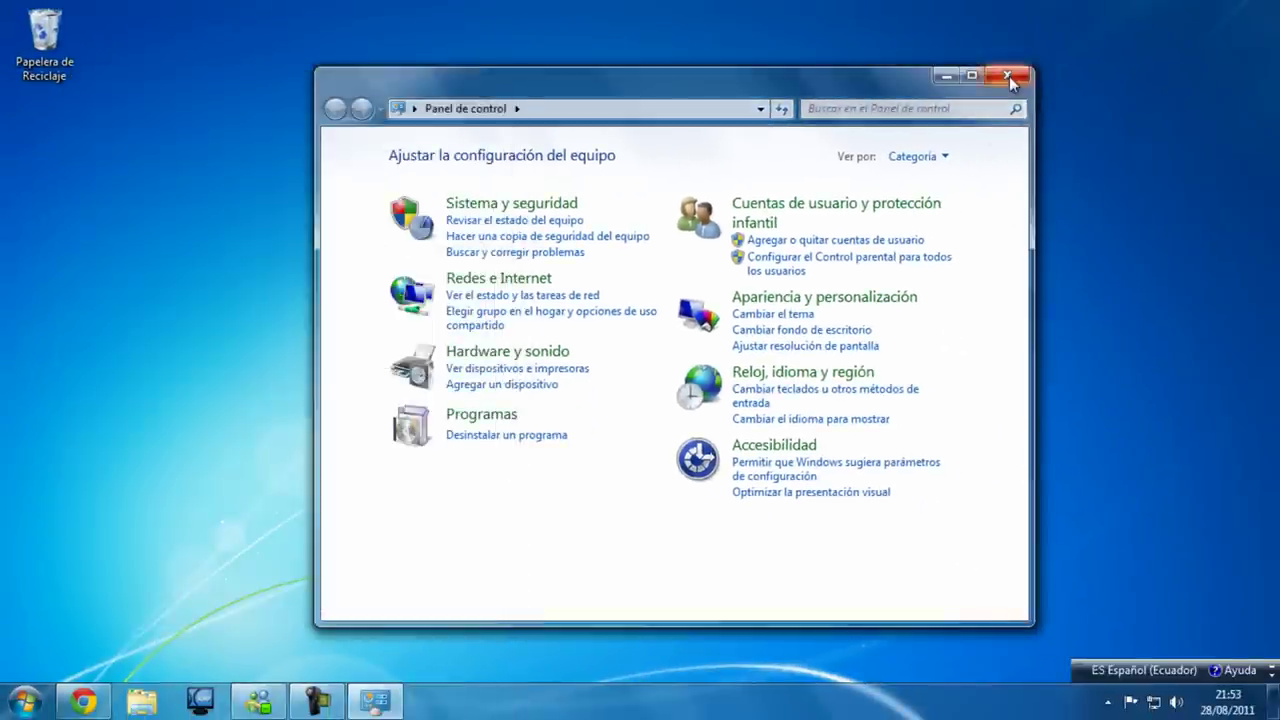
left_click(1009, 76)
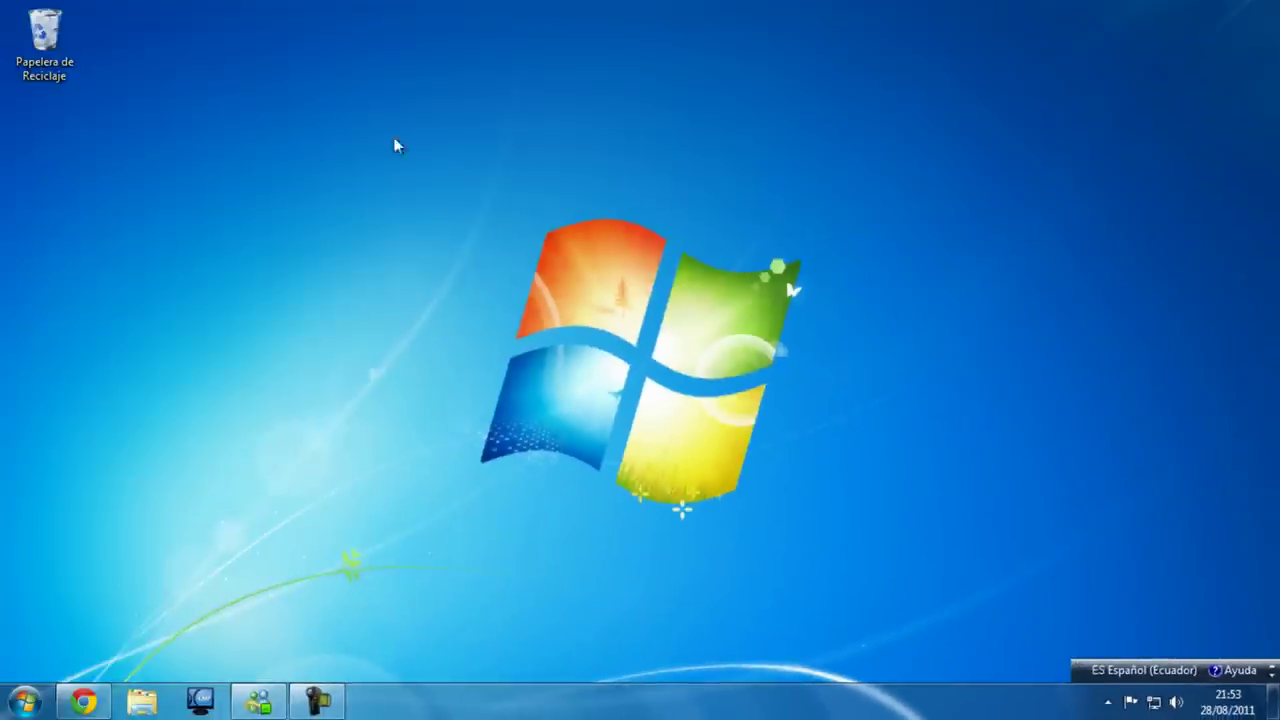
Create a new folder on the desktop named Pandora and deselect it.
right_click(503, 165)
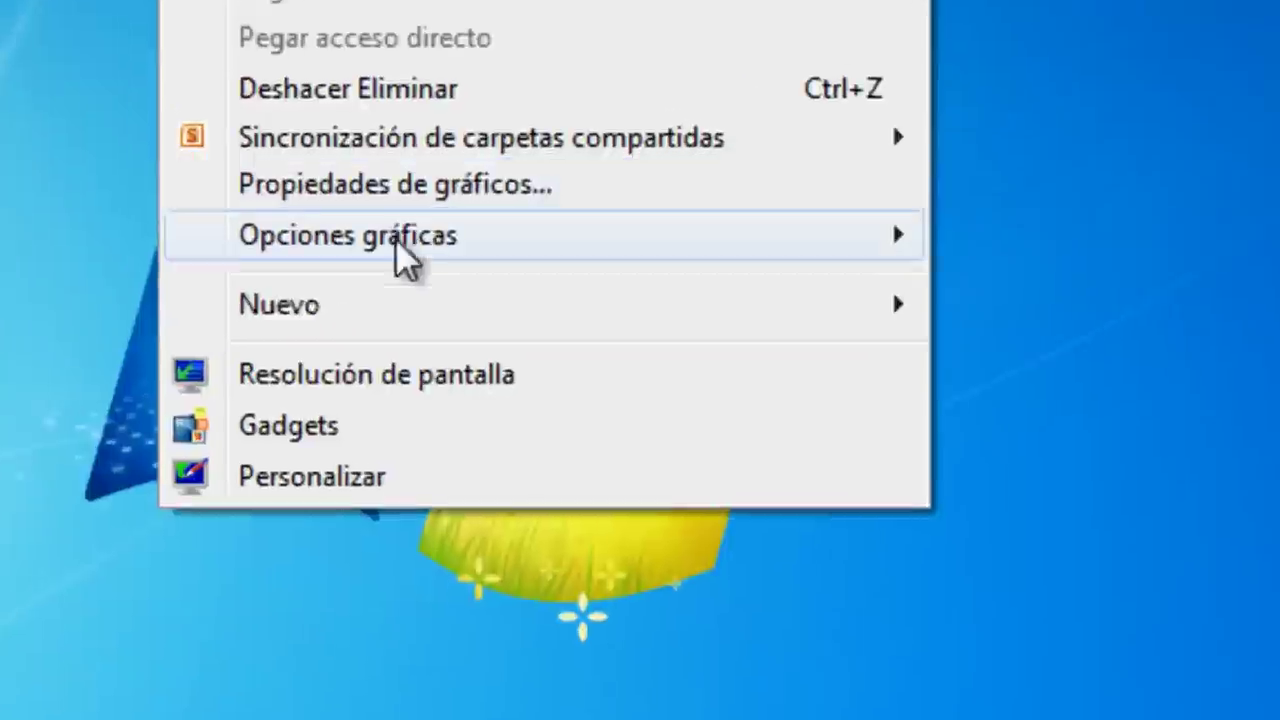
mouse_move(566, 390)
left_click(1086, 331)
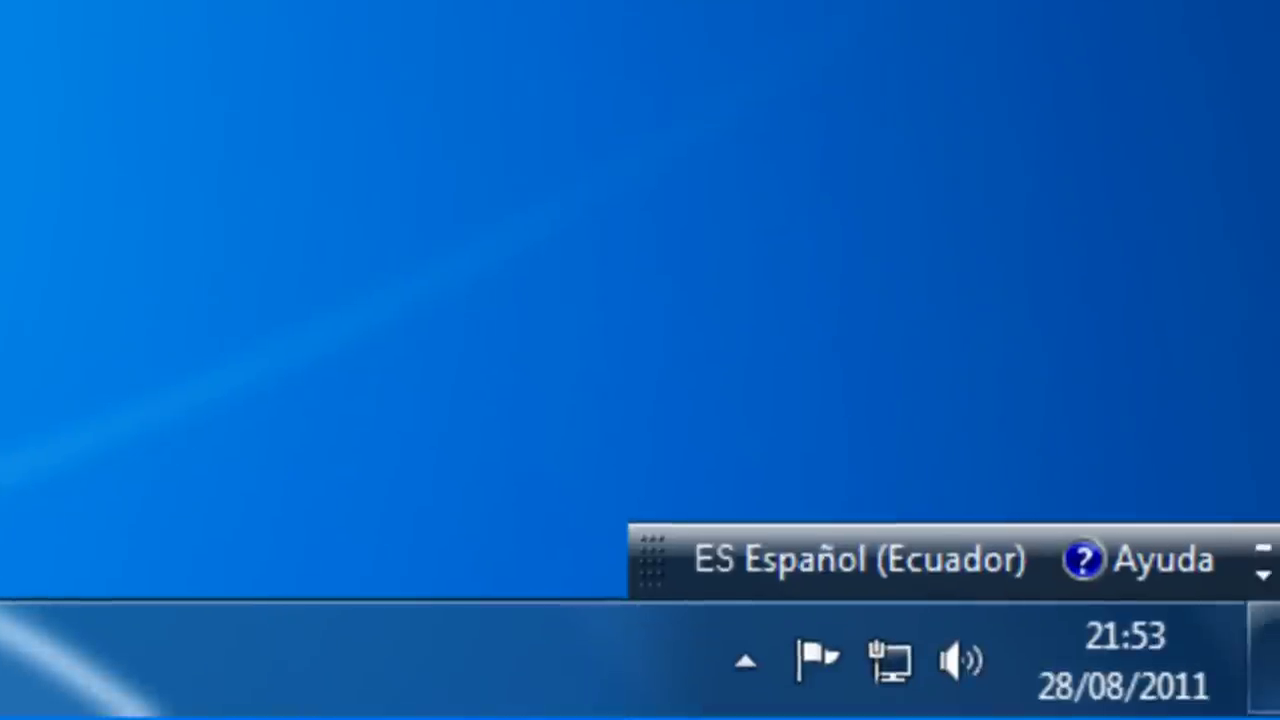
type("Pandora")
key("Return")
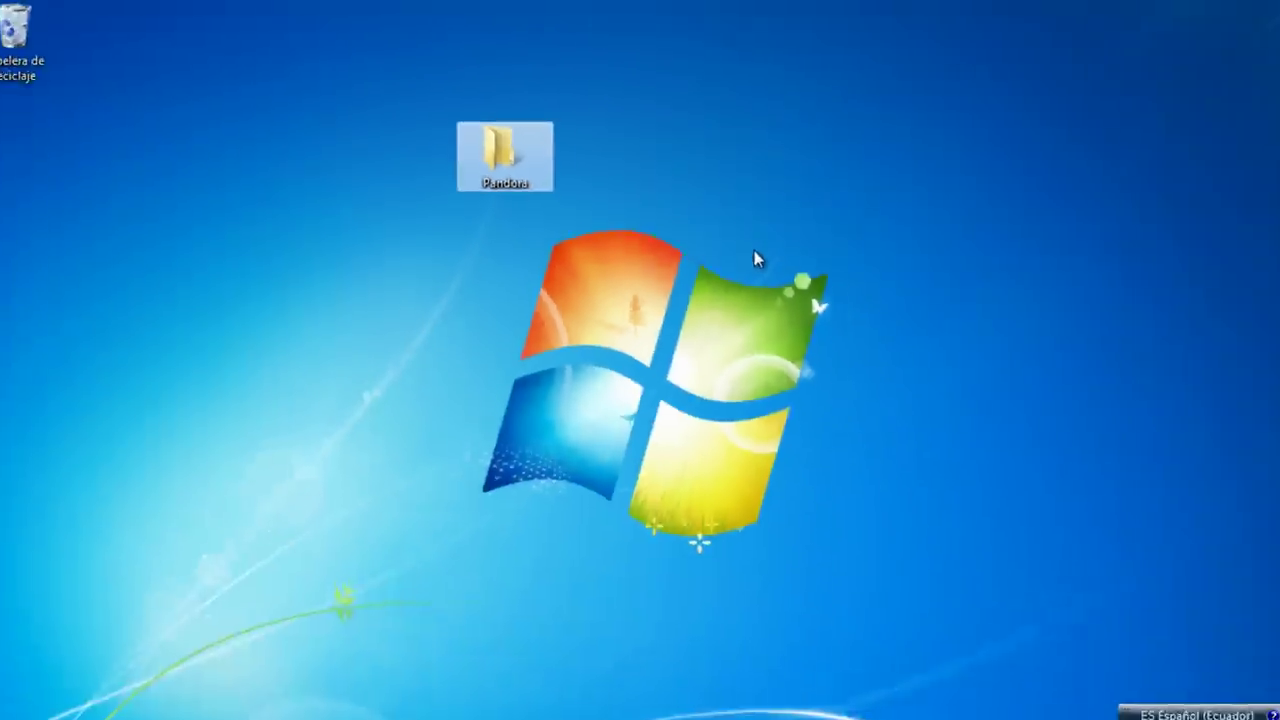
left_click(733, 246)
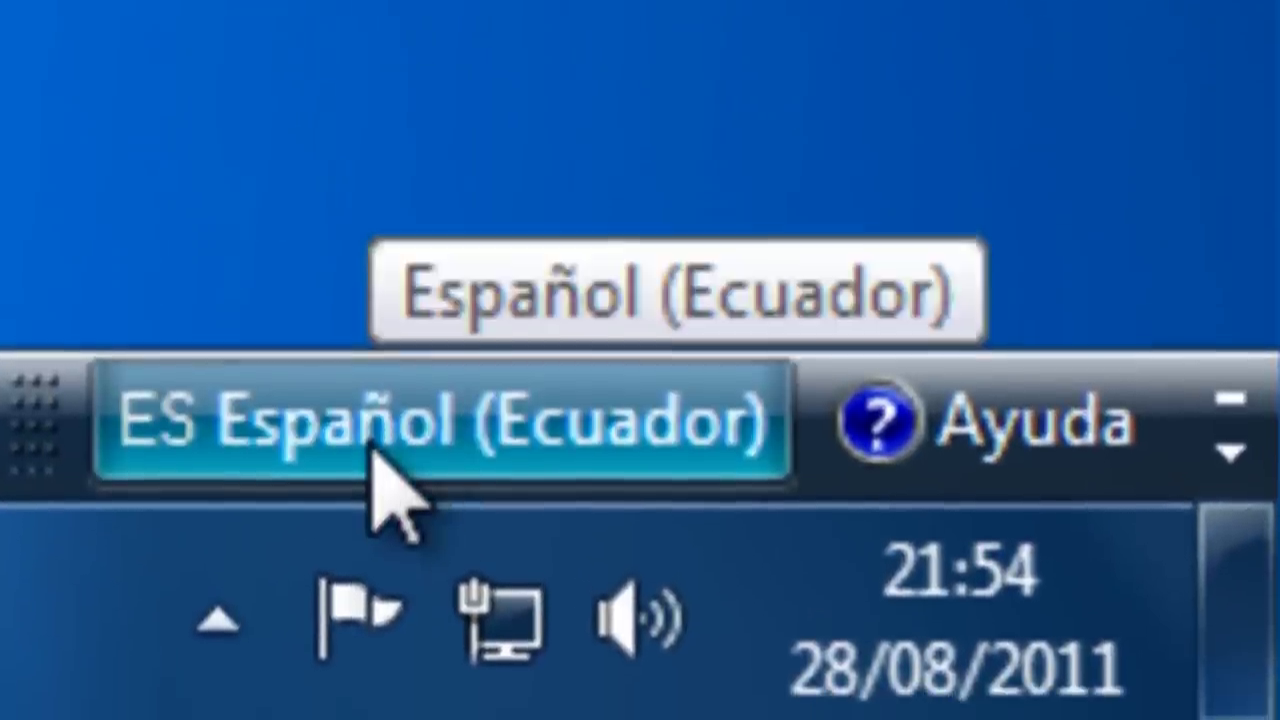
Switch the input language to Japonés (Japón) and set the Microsoft IME input mode to Hiragana.
left_click(310, 425)
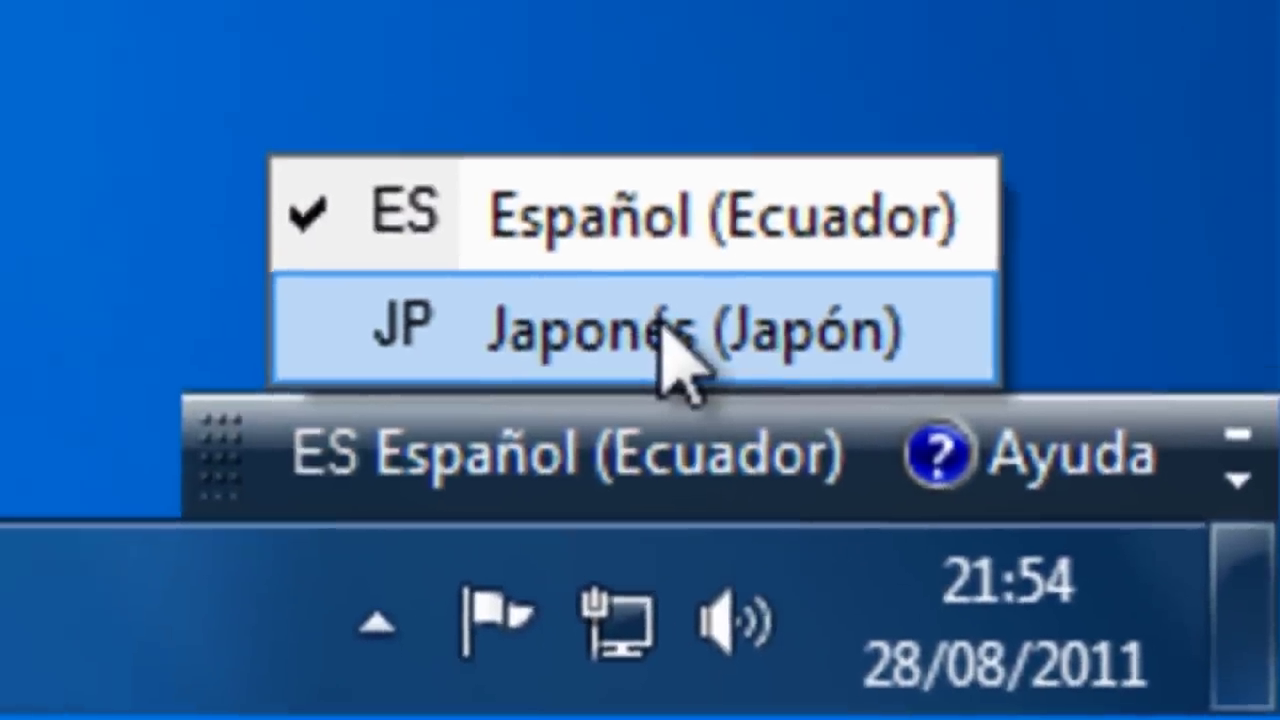
left_click(550, 265)
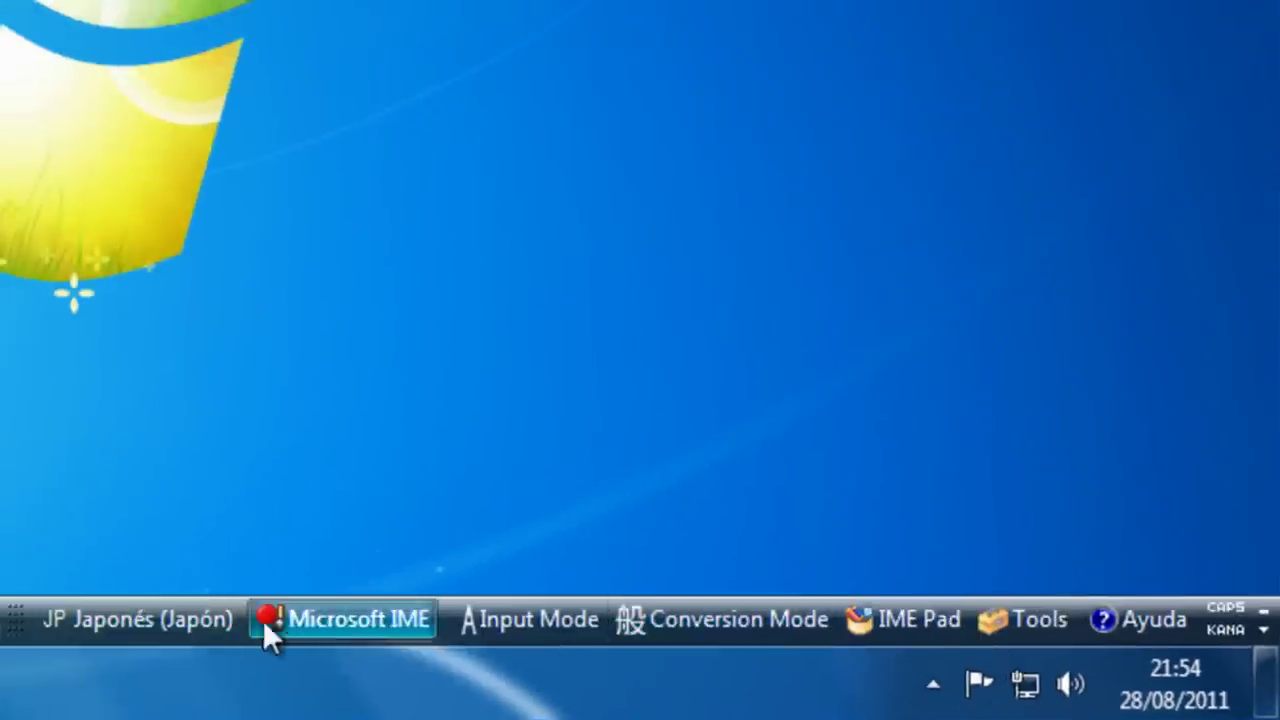
left_click(504, 616)
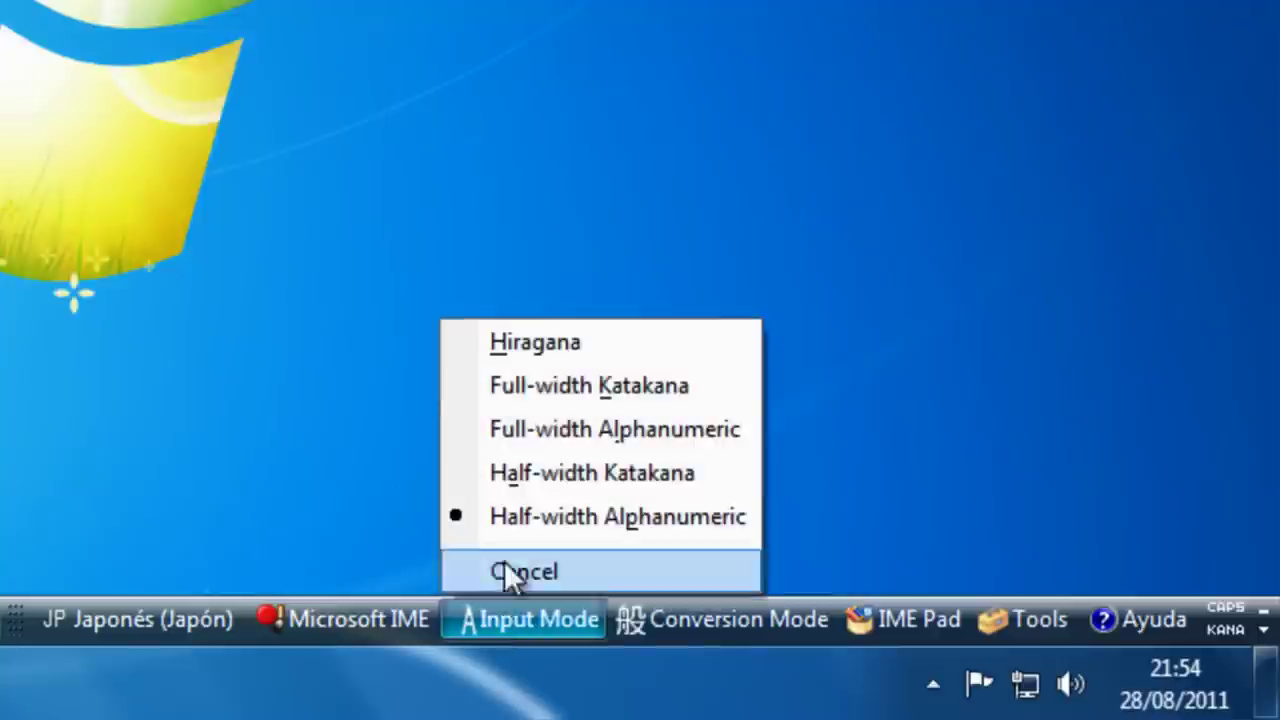
left_click(614, 362)
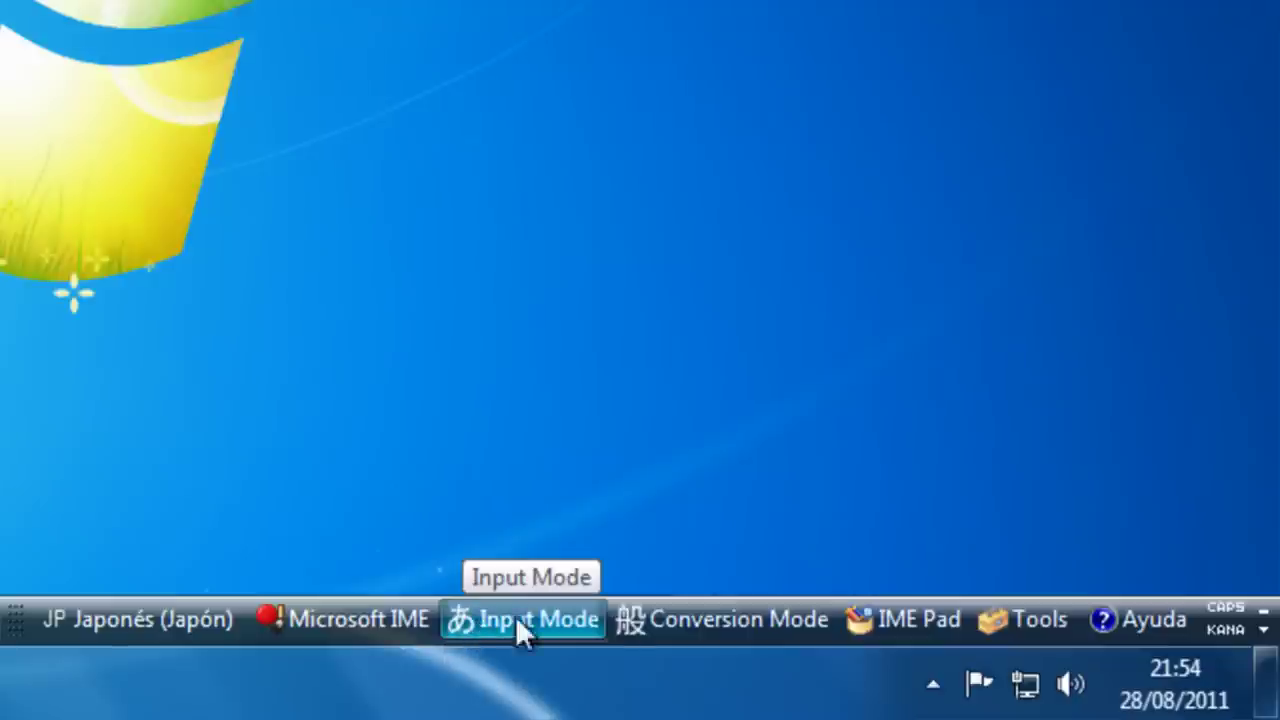
Set the IME conversion mode to No Conversion and rename the desktop folder Pandora as ぱんどら in hiragana.
left_click(685, 620)
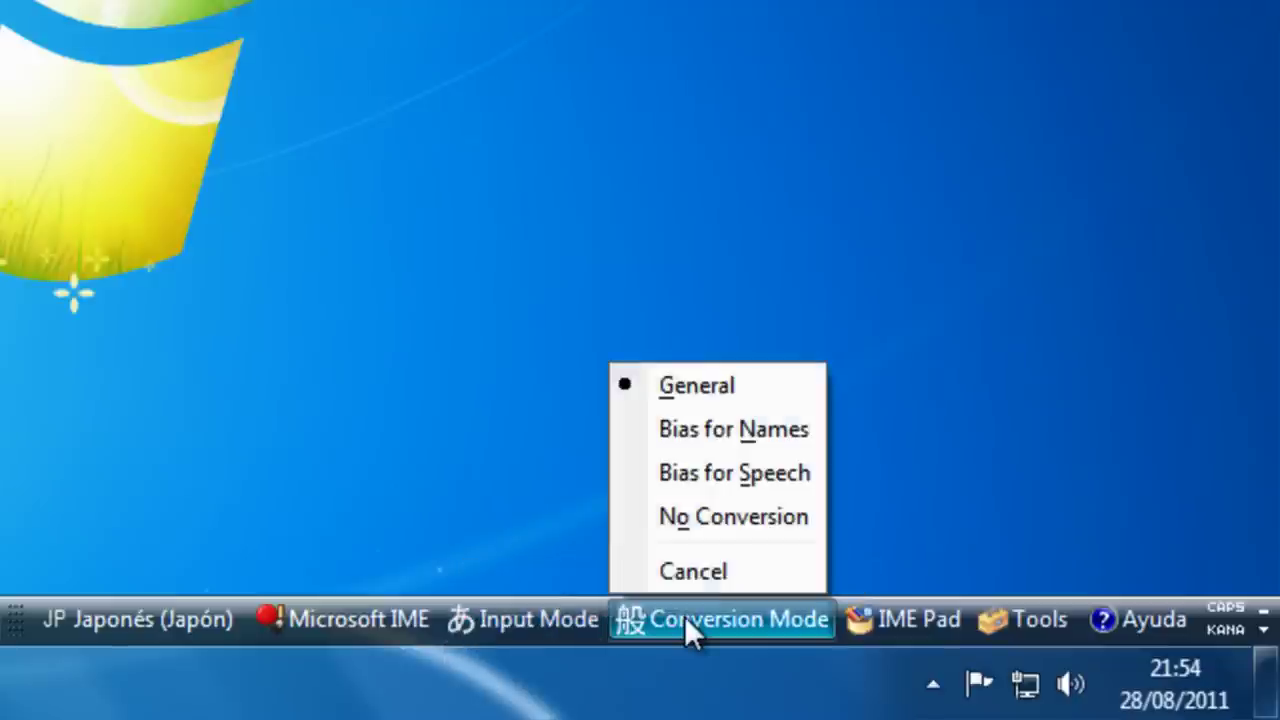
left_click(704, 512)
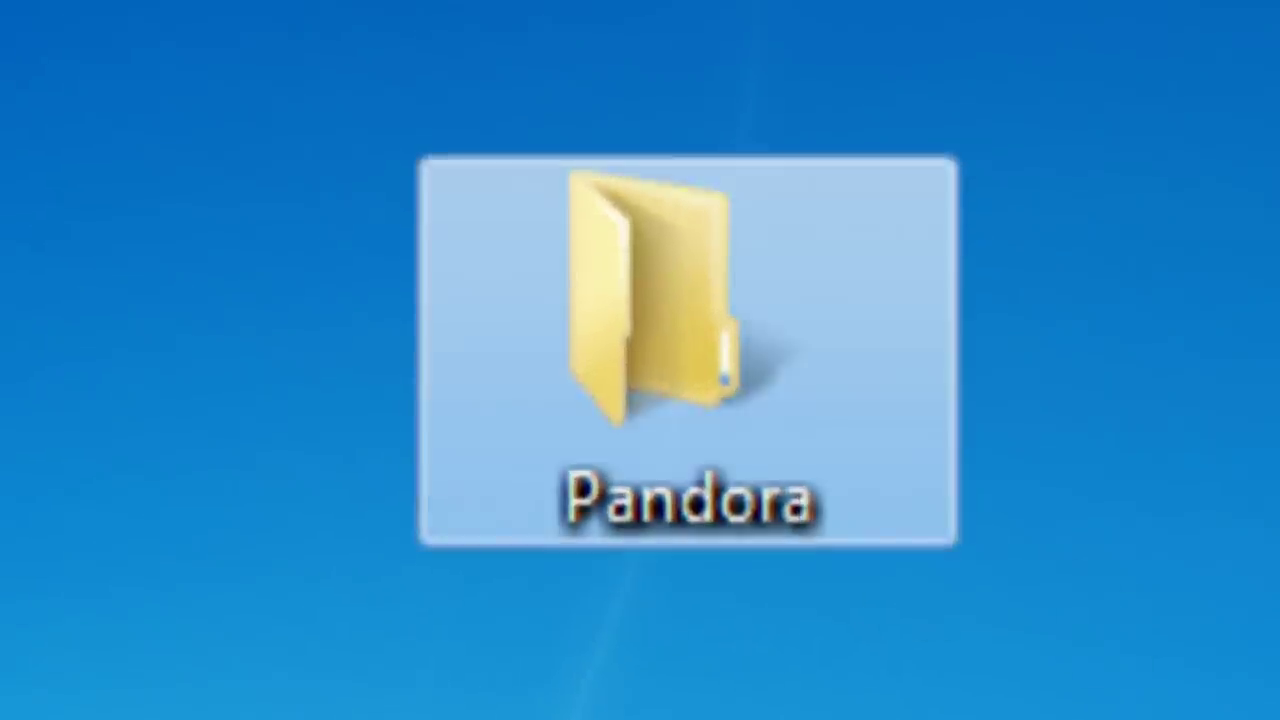
key("F2")
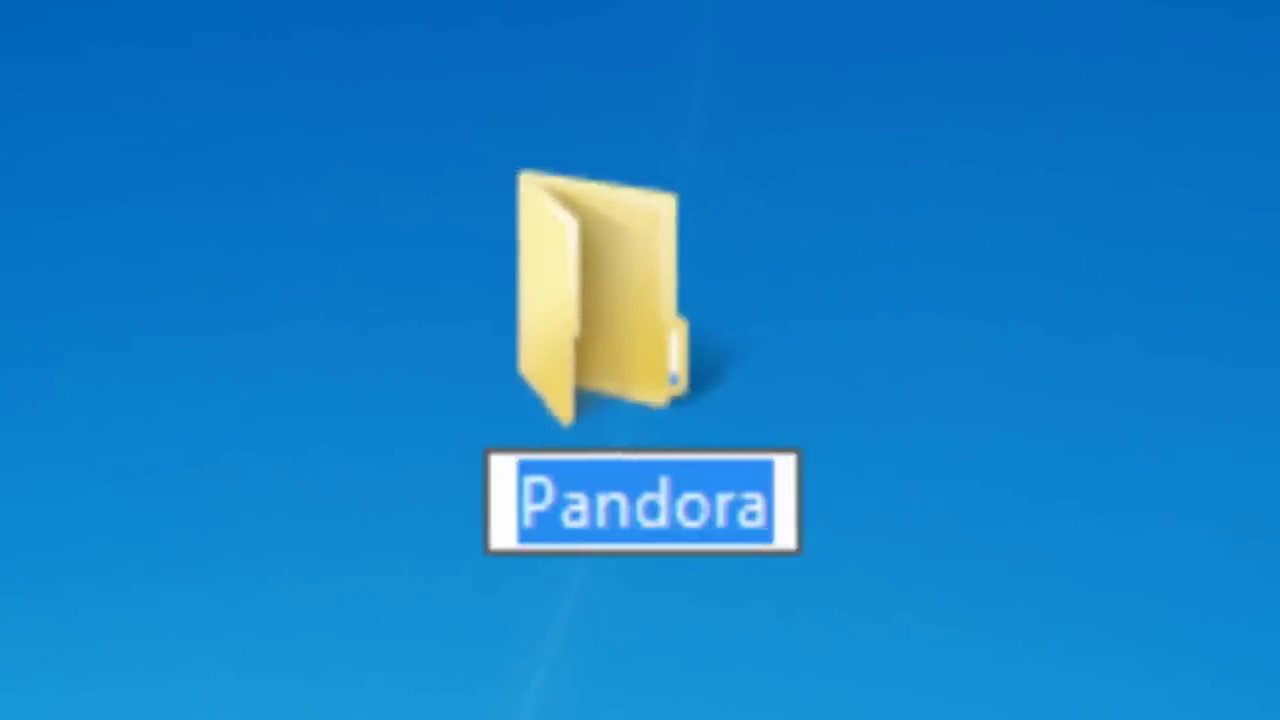
type("pandora")
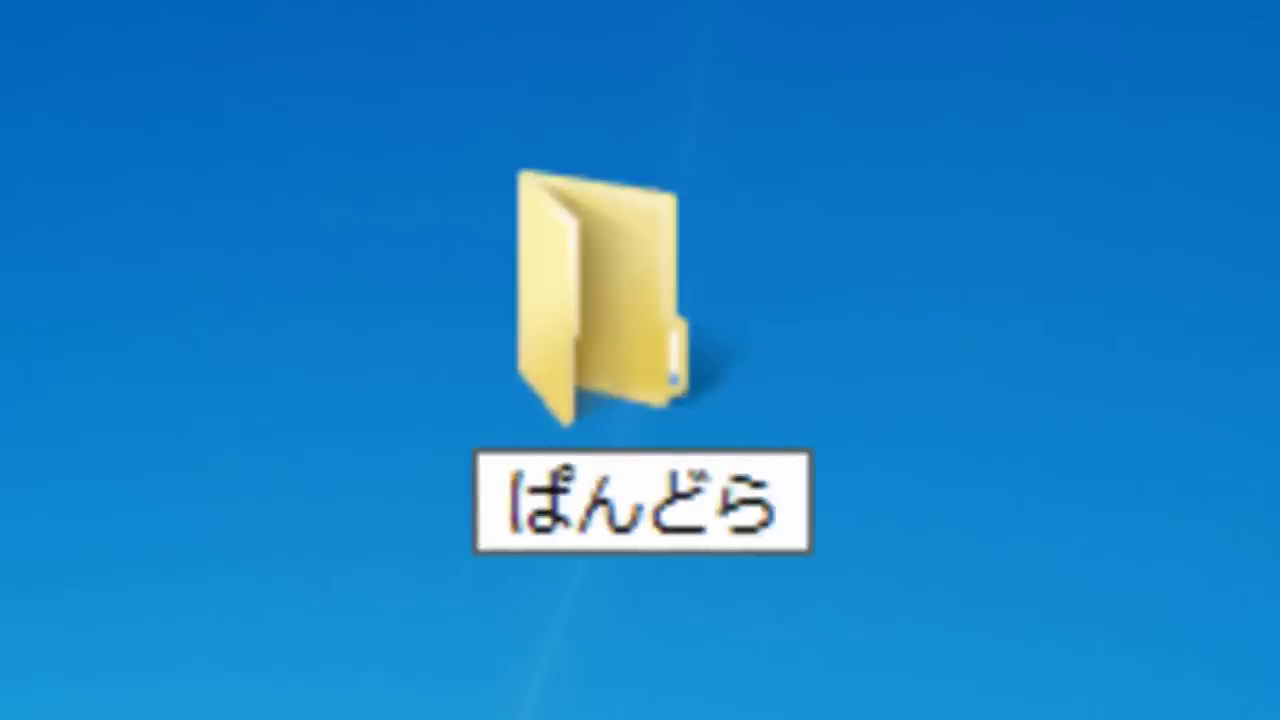
key("Return")
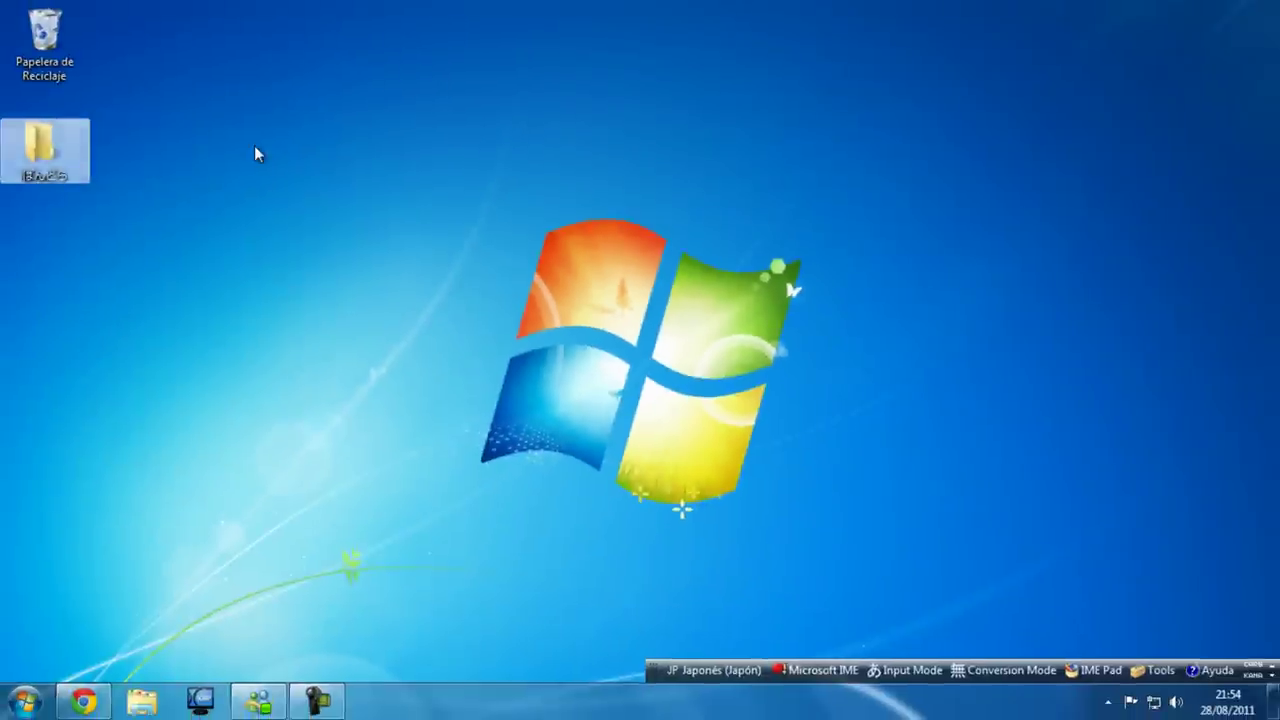
left_click(300, 193)
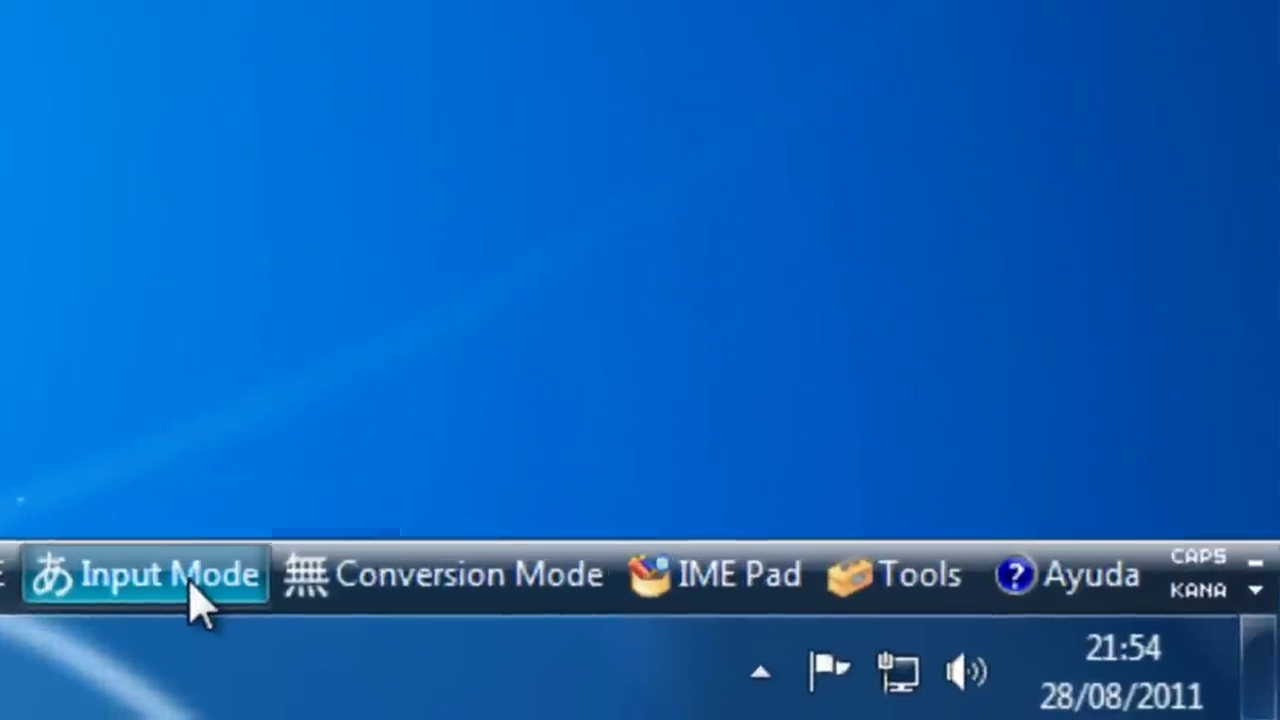
Set the IME input mode to Full-width Katakana and rename the desktop folder as パンドラ.
left_click(930, 680)
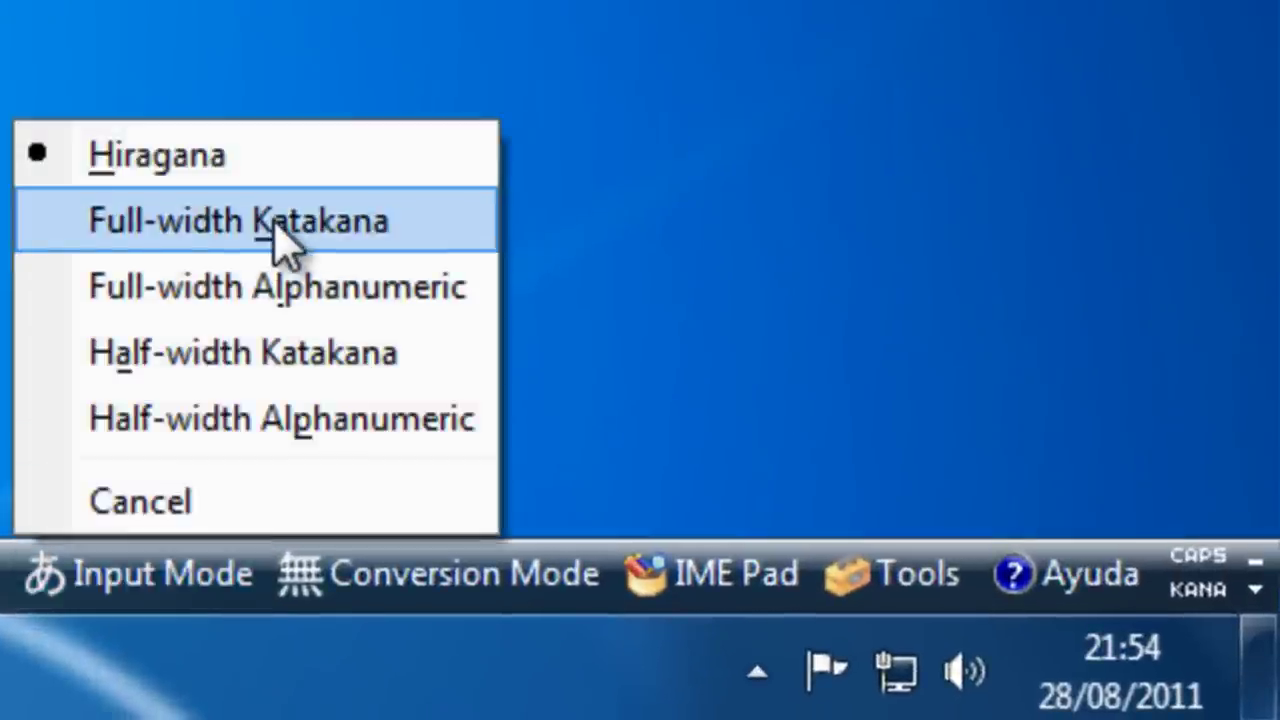
left_click(280, 222)
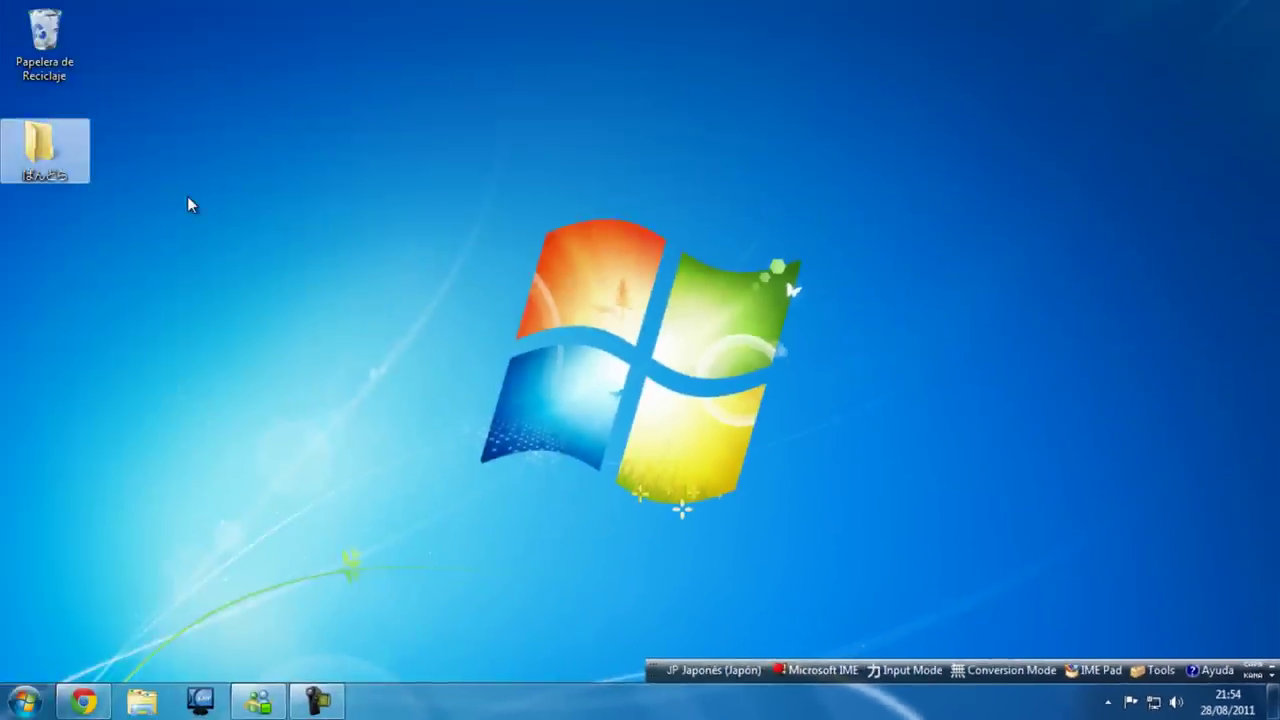
key("F2")
type("pad")
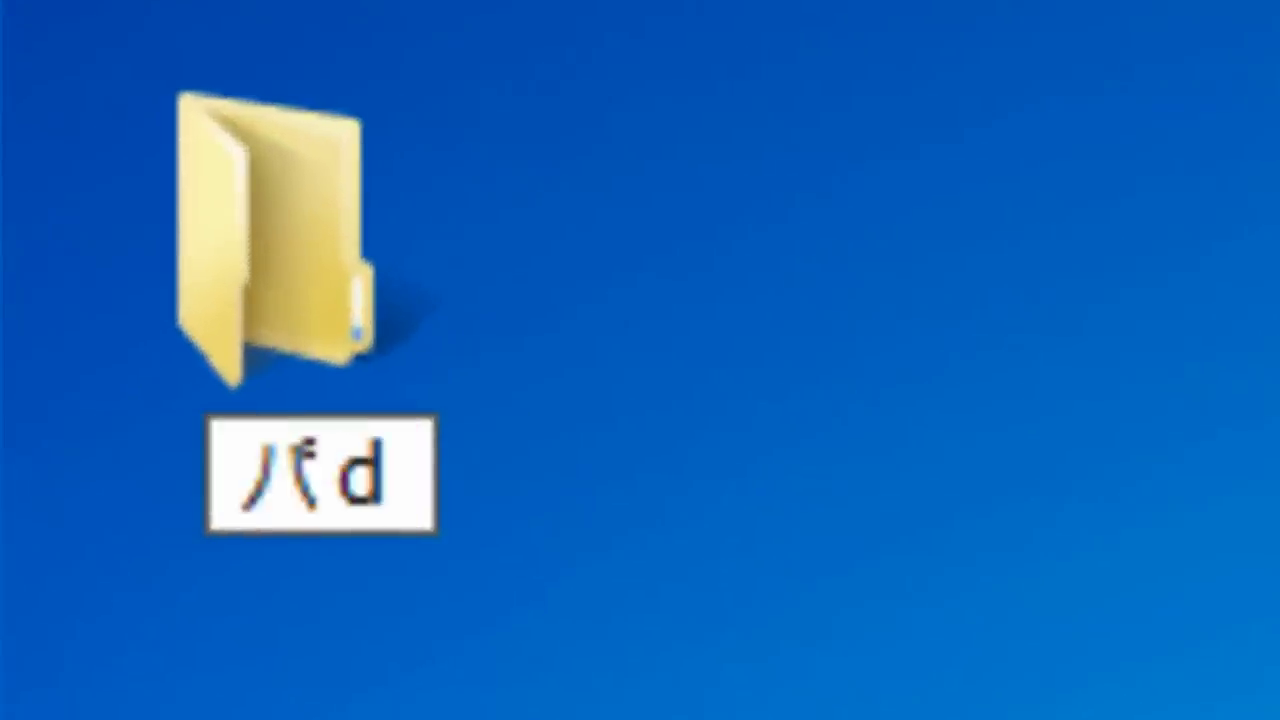
key("BackSpace")
key("BackSpace")
type("pandora")
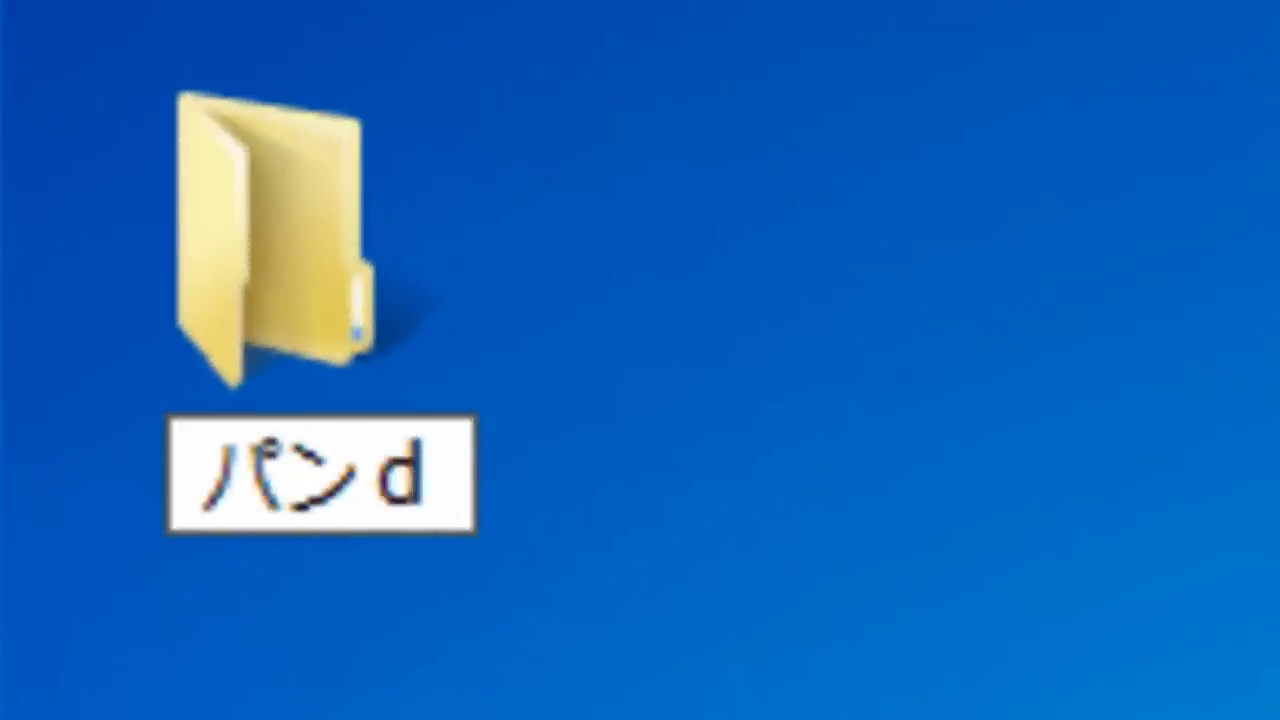
key("Return")
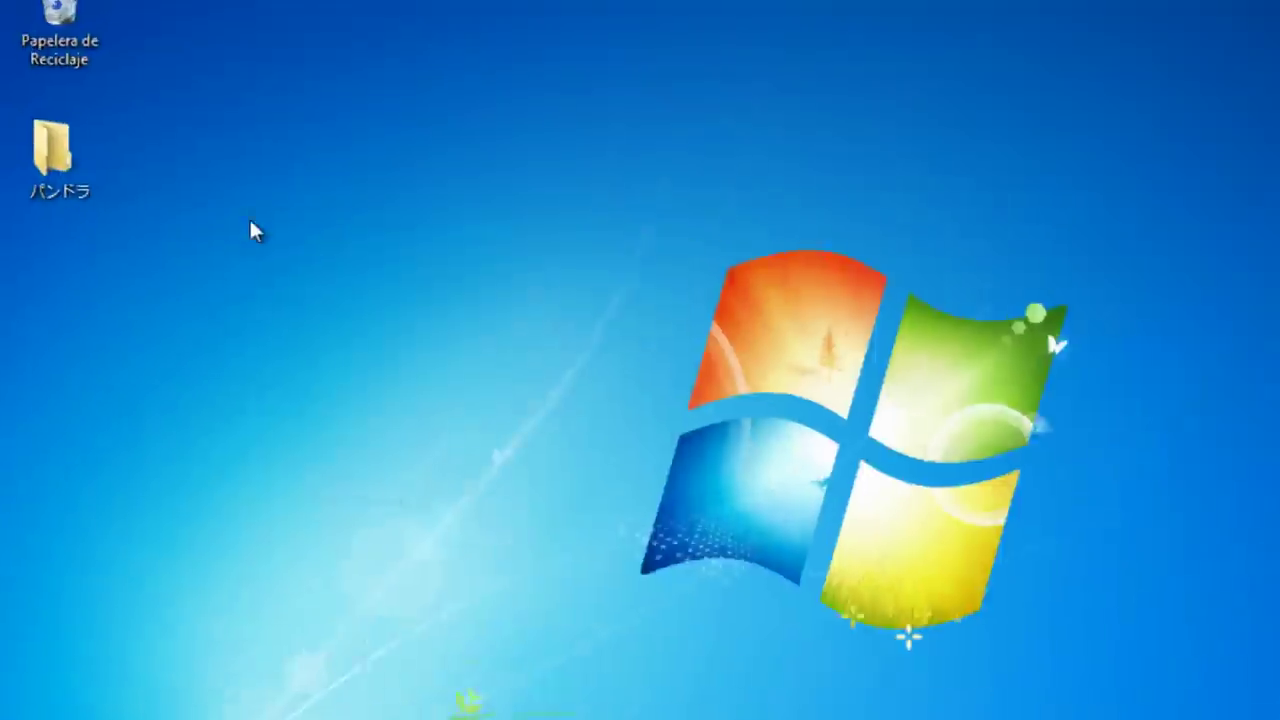
Create a new folder on the desktop and set the IME input mode to Hiragana.
right_click(188, 198)
mouse_move(490, 407)
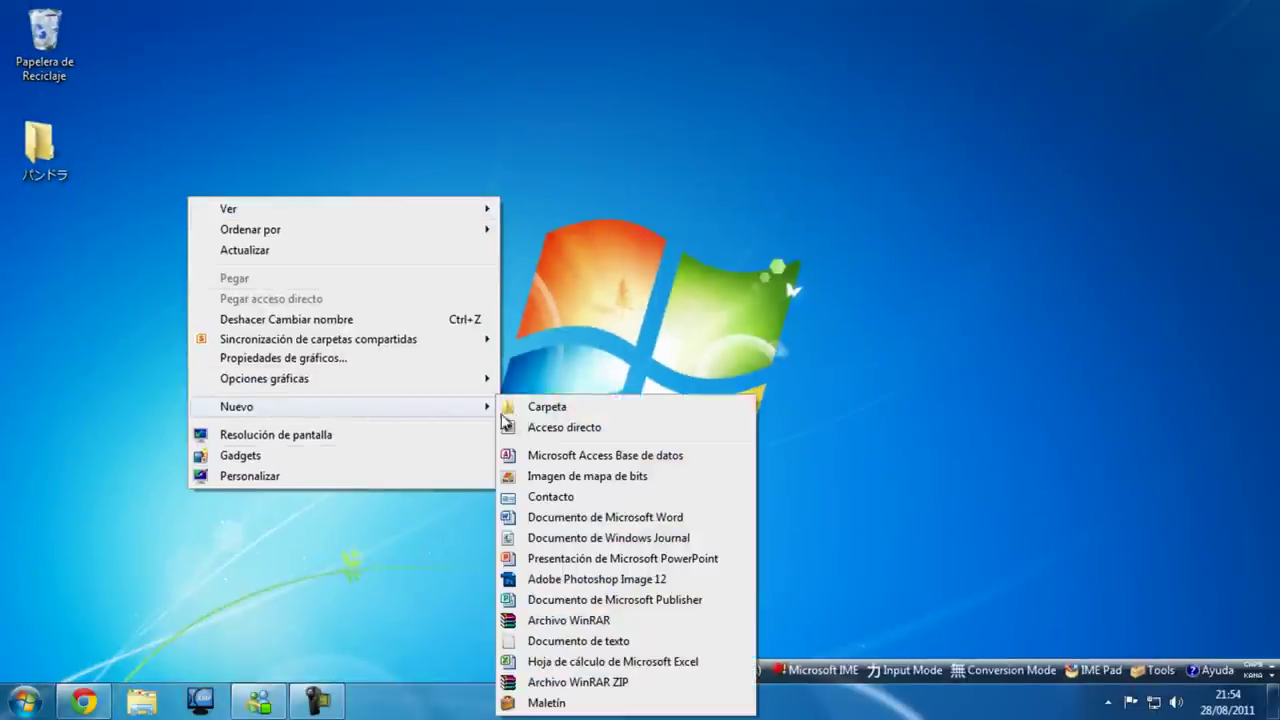
left_click(544, 414)
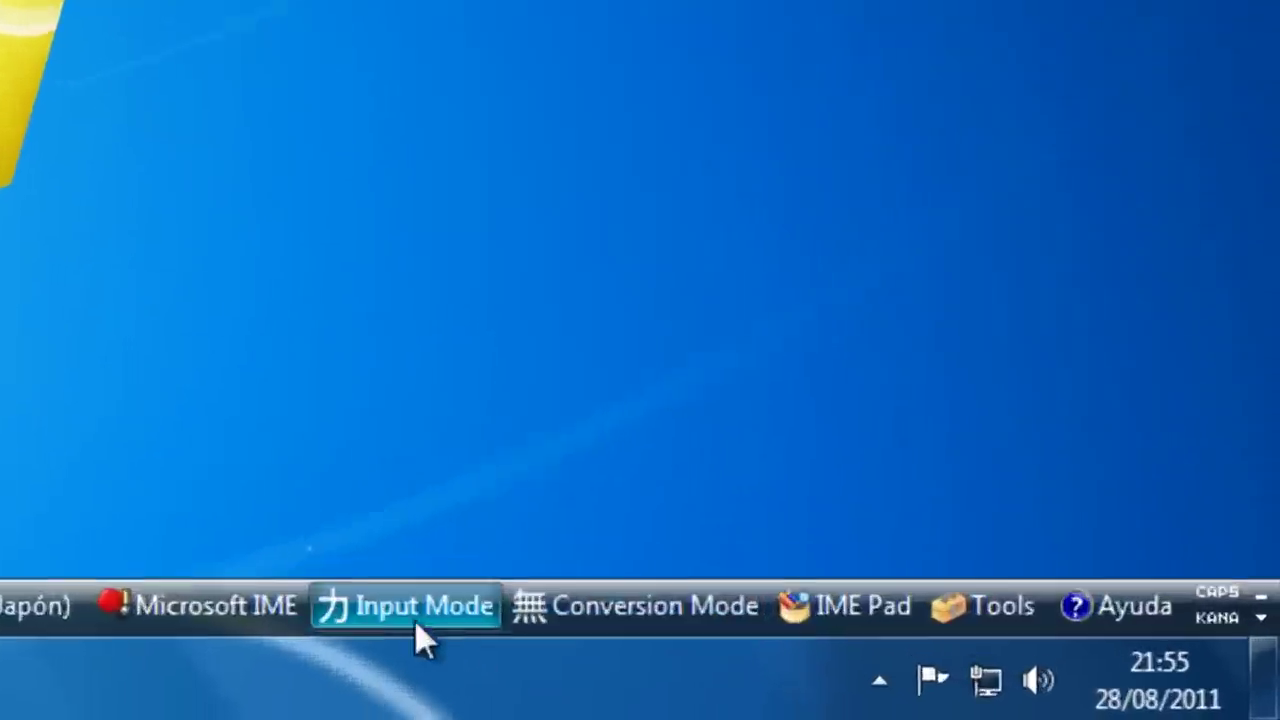
left_click(902, 674)
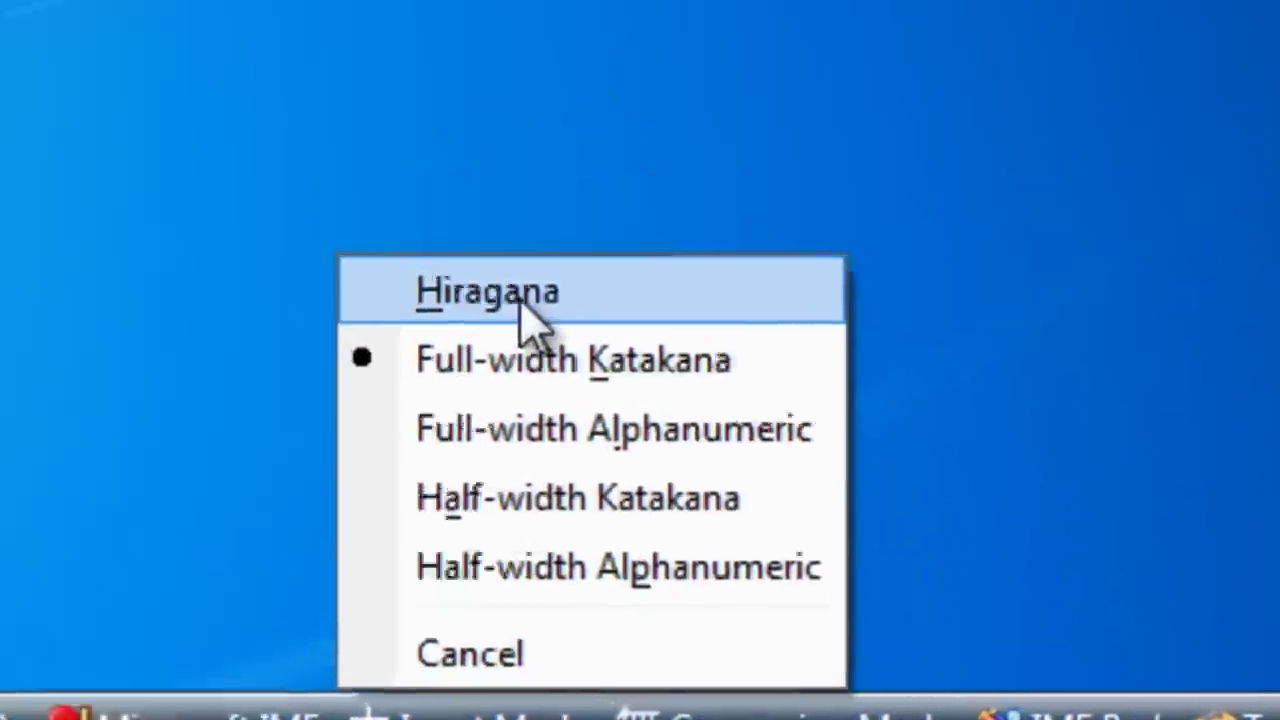
left_click(488, 291)
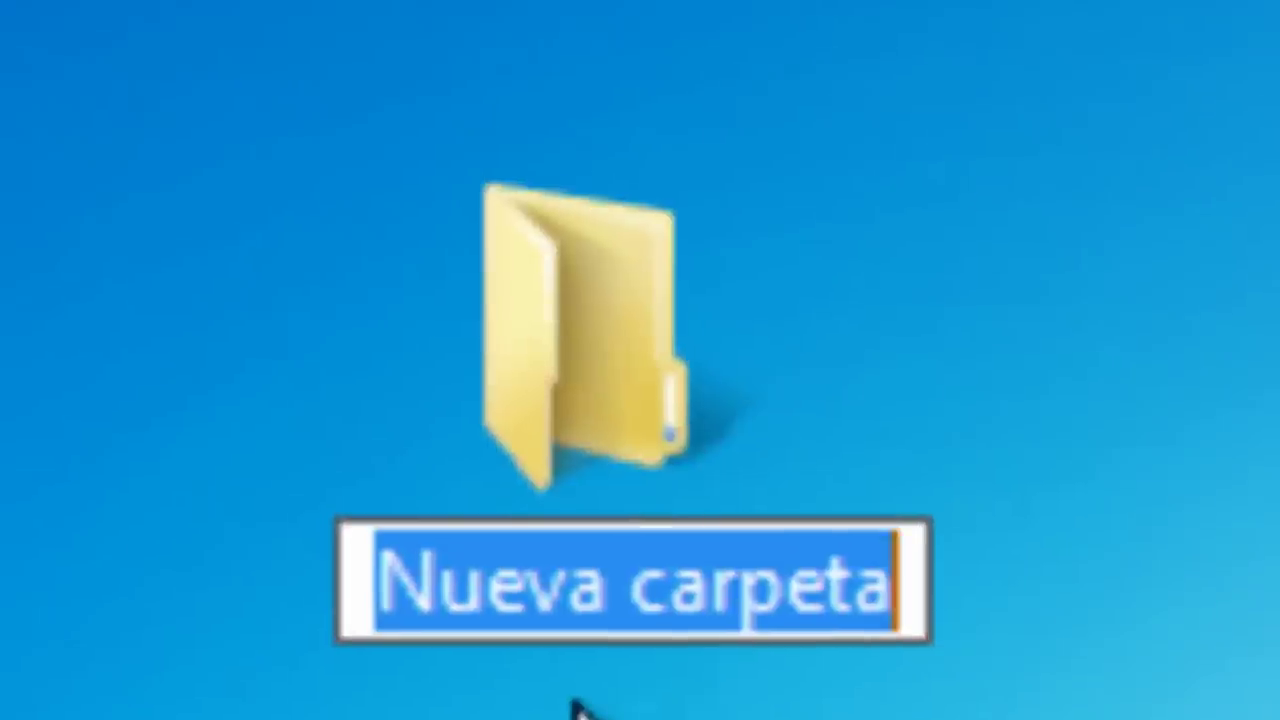
Name the new desktop folder ぱんどら in hiragana and deselect it.
type("pando")
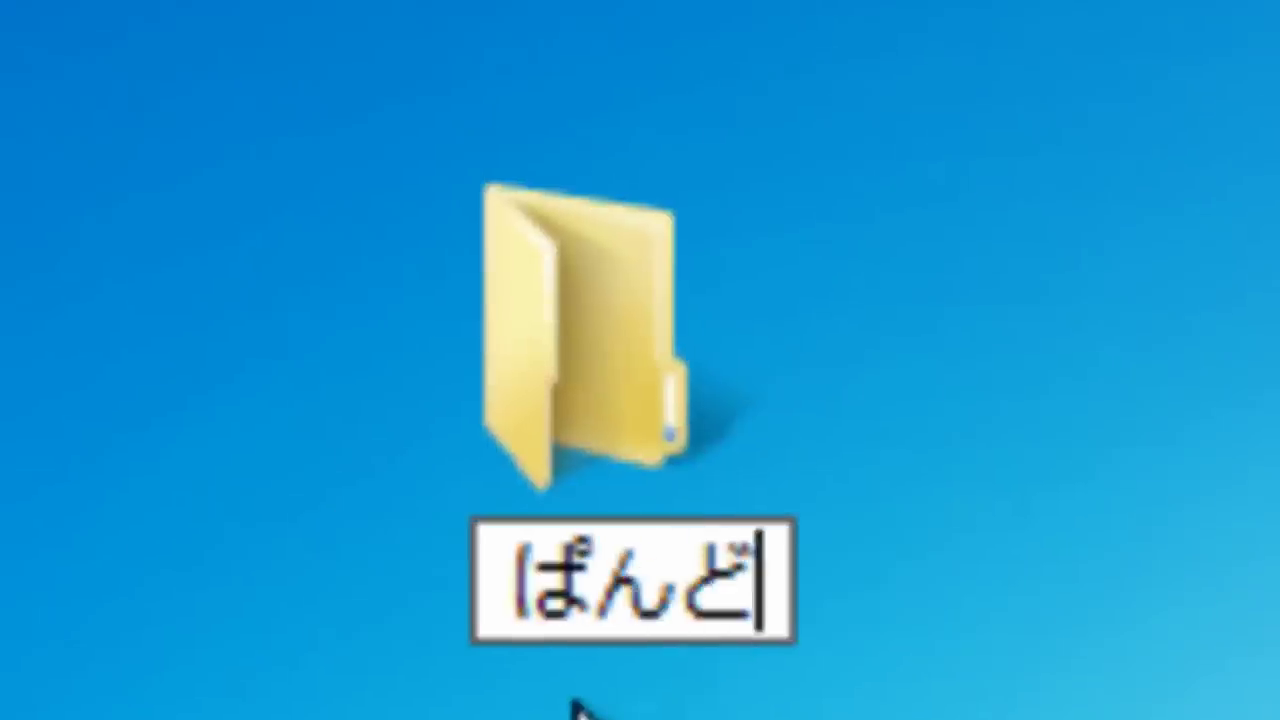
key("BackSpace")
key("BackSpace")
key("BackSpace")
type("pandora")
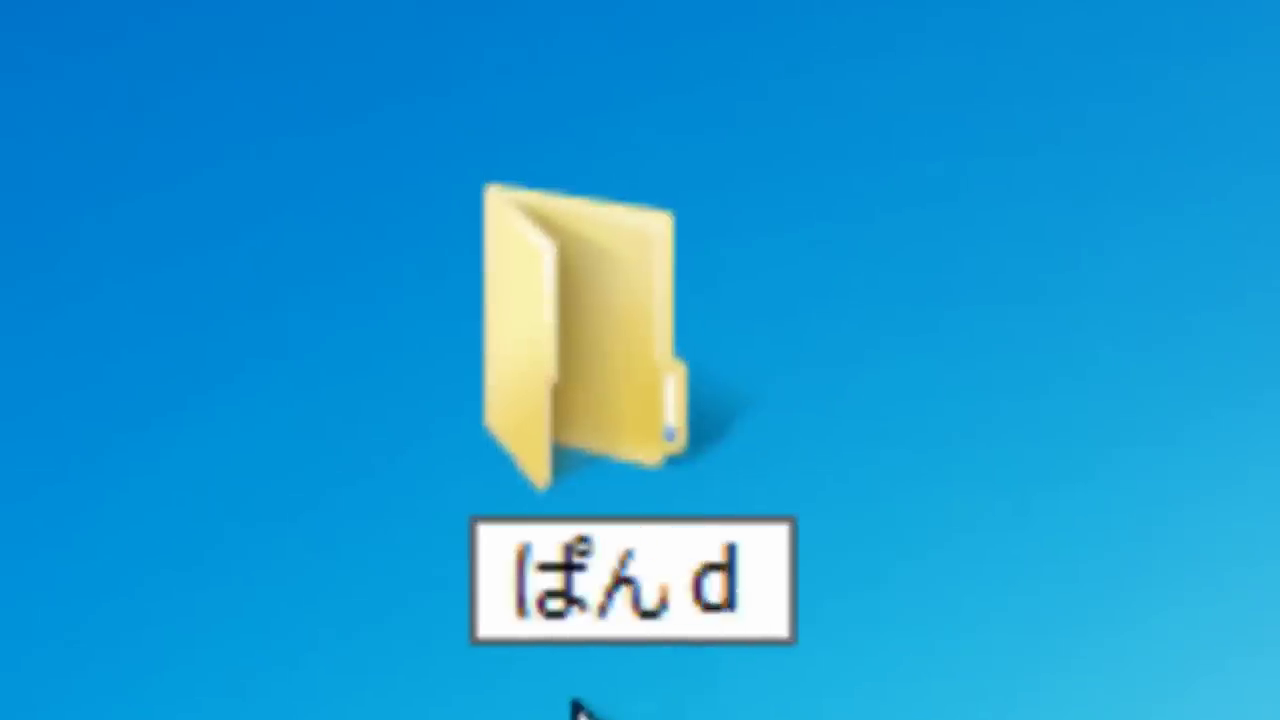
key("Return")
key("Return")
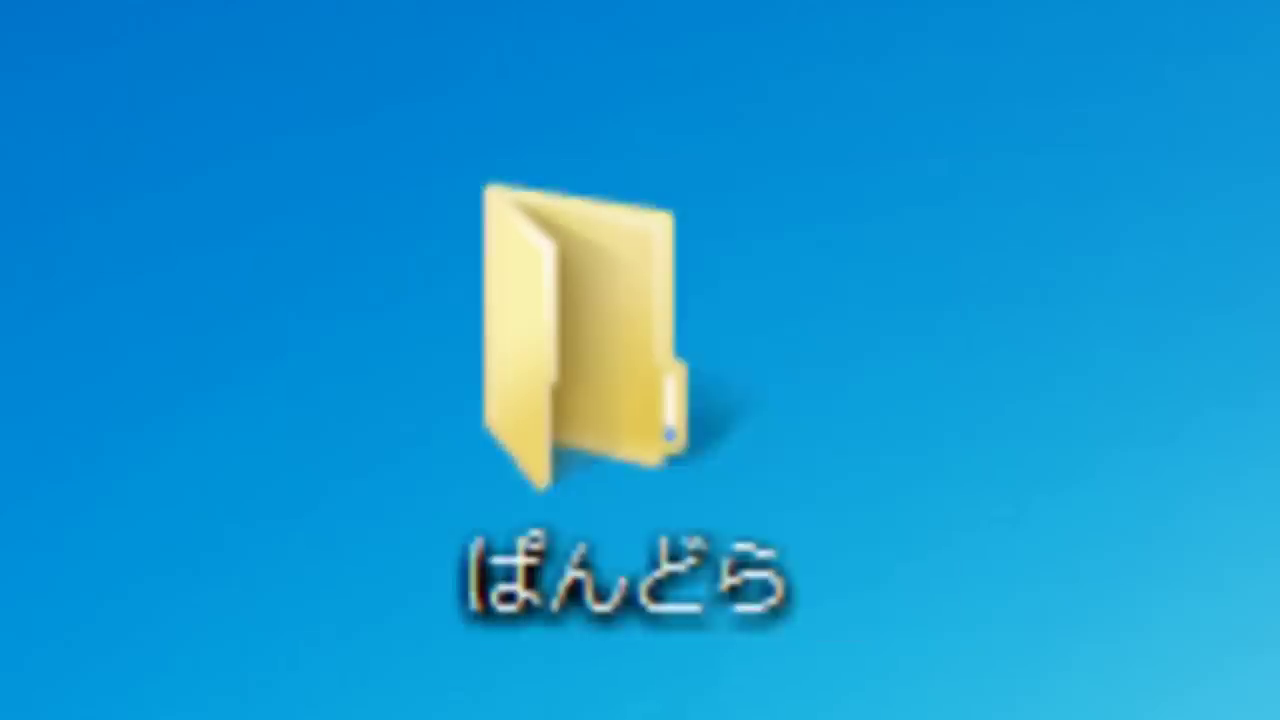
left_click(629, 557)
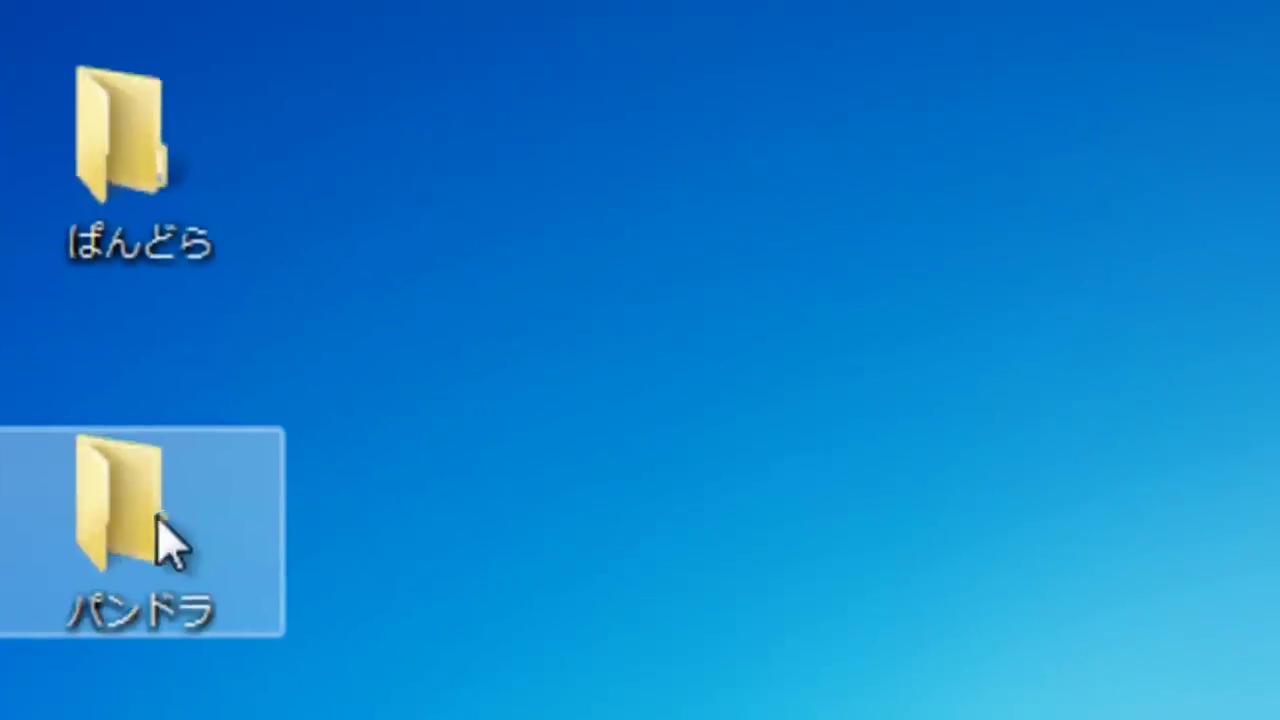
left_click(700, 600)
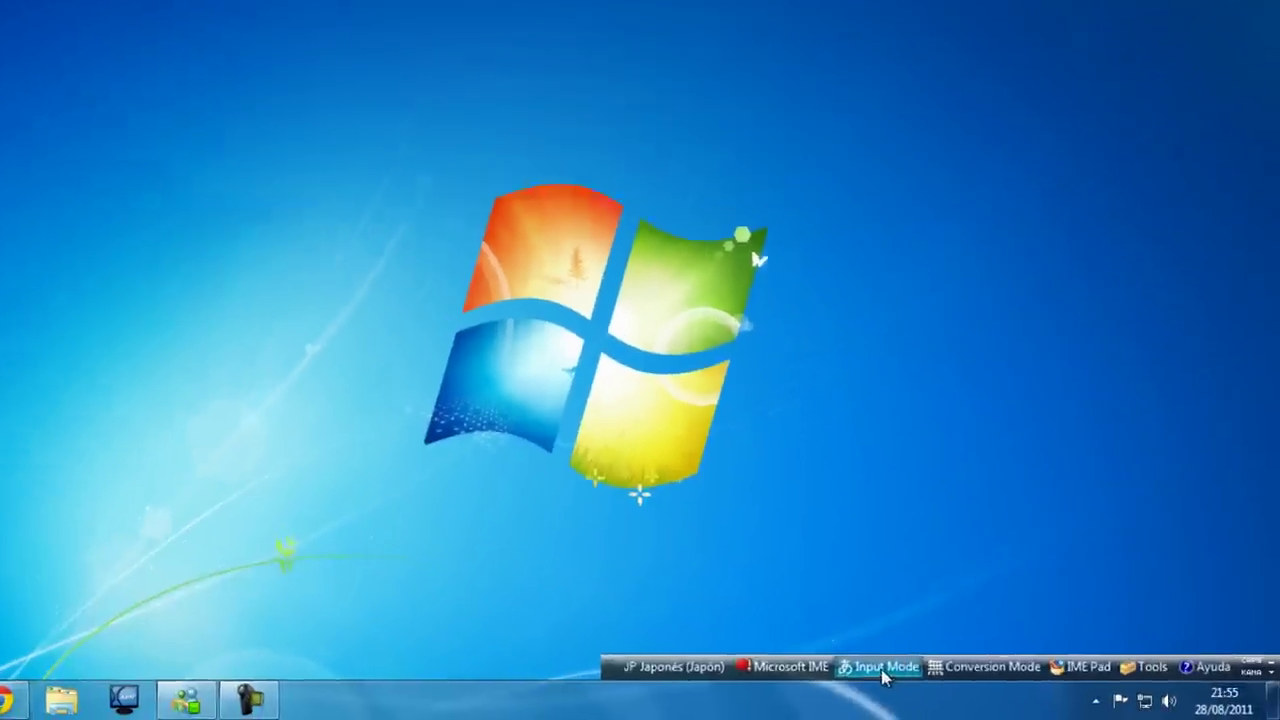
Set the IME input mode to Full-width Alphanumeric and create a new desktop folder named Ｐａｎｄｏｒａ.
left_click(884, 677)
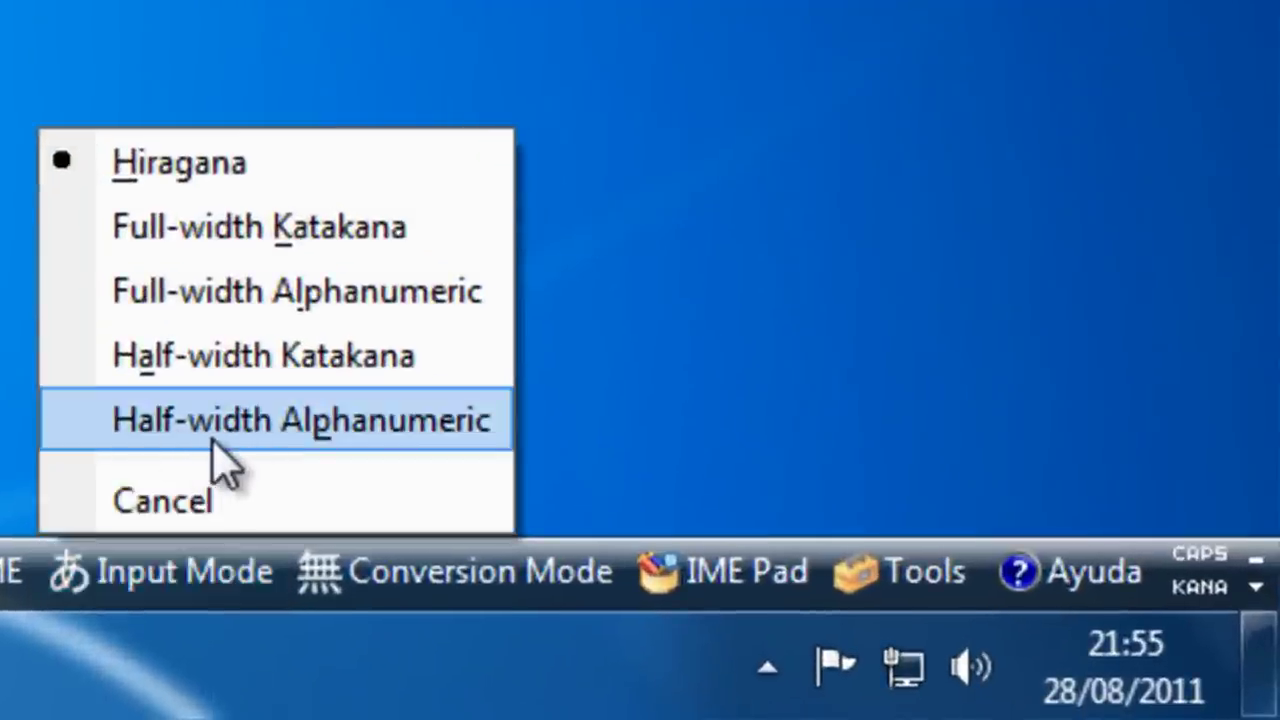
left_click(240, 310)
right_click(0, 0)
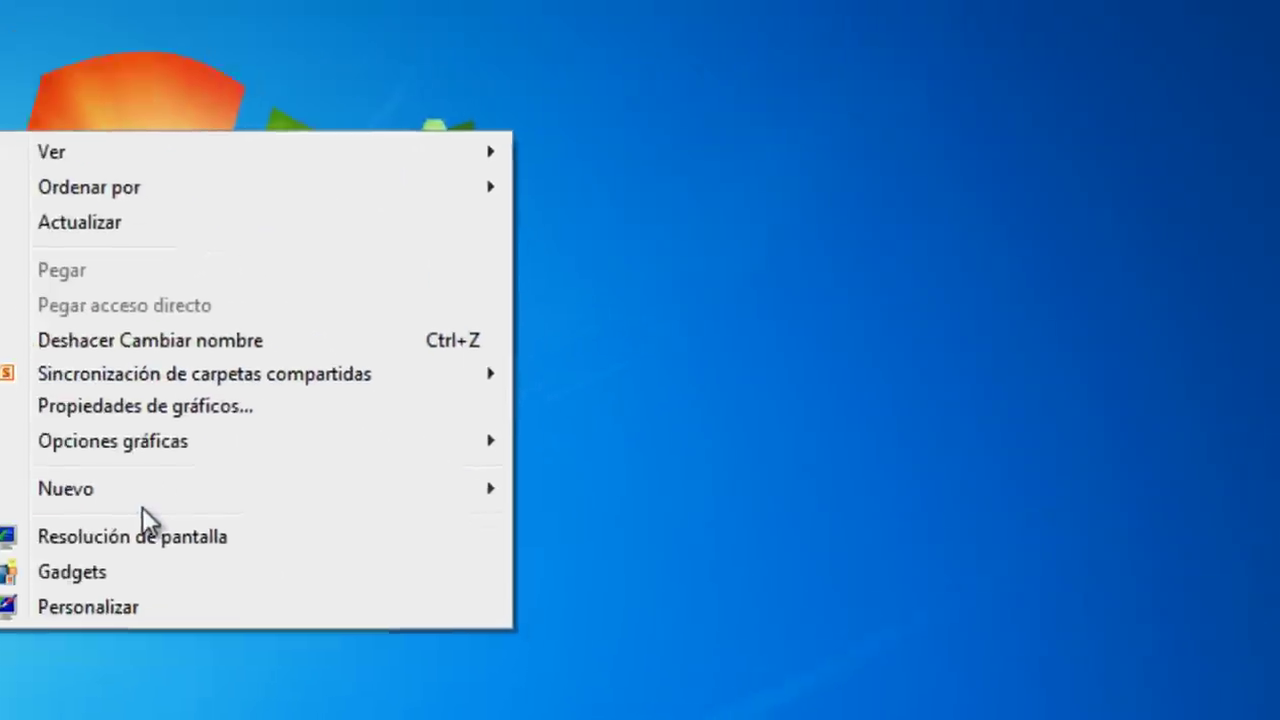
mouse_move(270, 488)
left_click(585, 17)
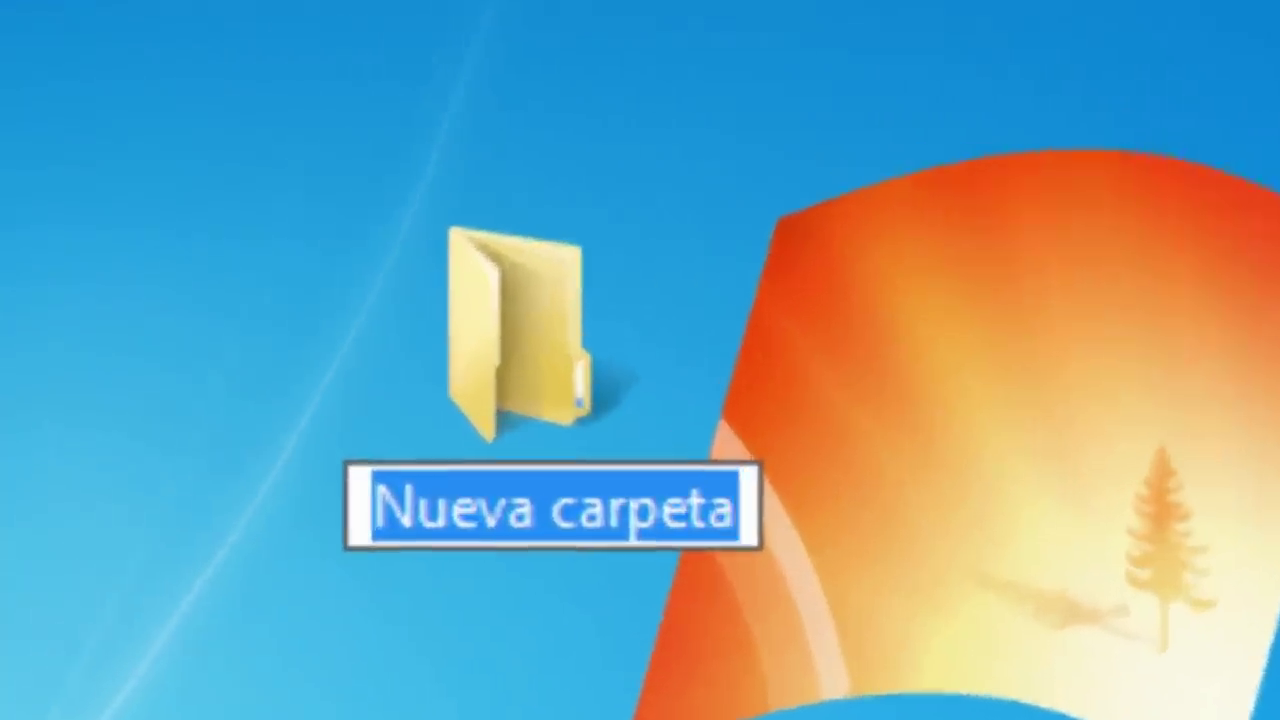
type("Ｐａｎ")
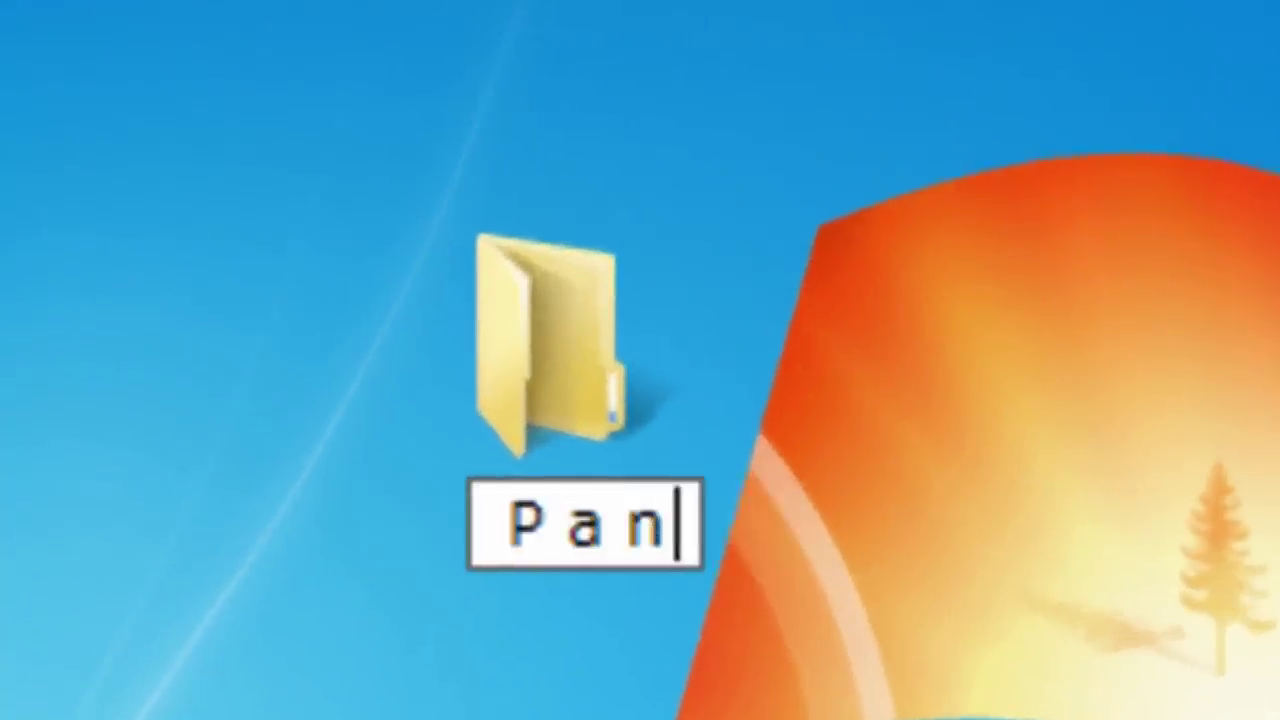
type("ｄｏｒａ")
key("Return")
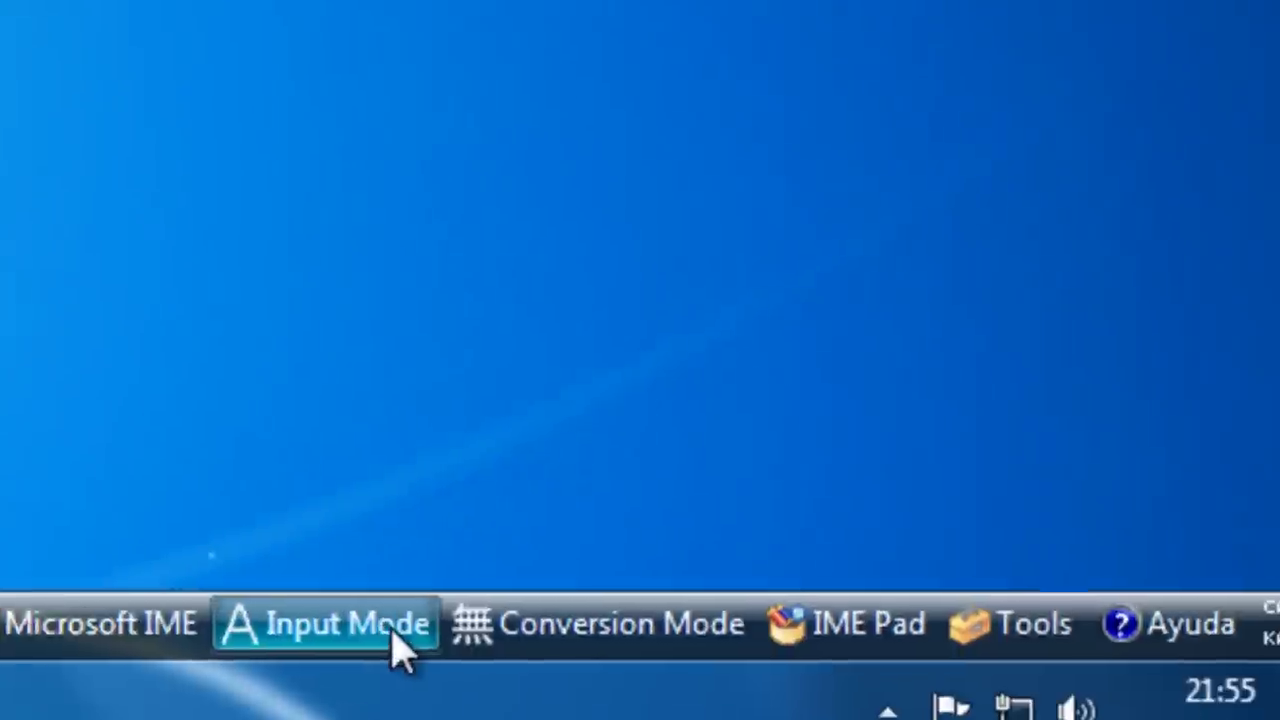
Set the IME input mode to Half-width Alphanumeric, rename the folder Ｐａｎｄｏｒａ as Pandora in half-width letters and deselect it.
left_click(395, 652)
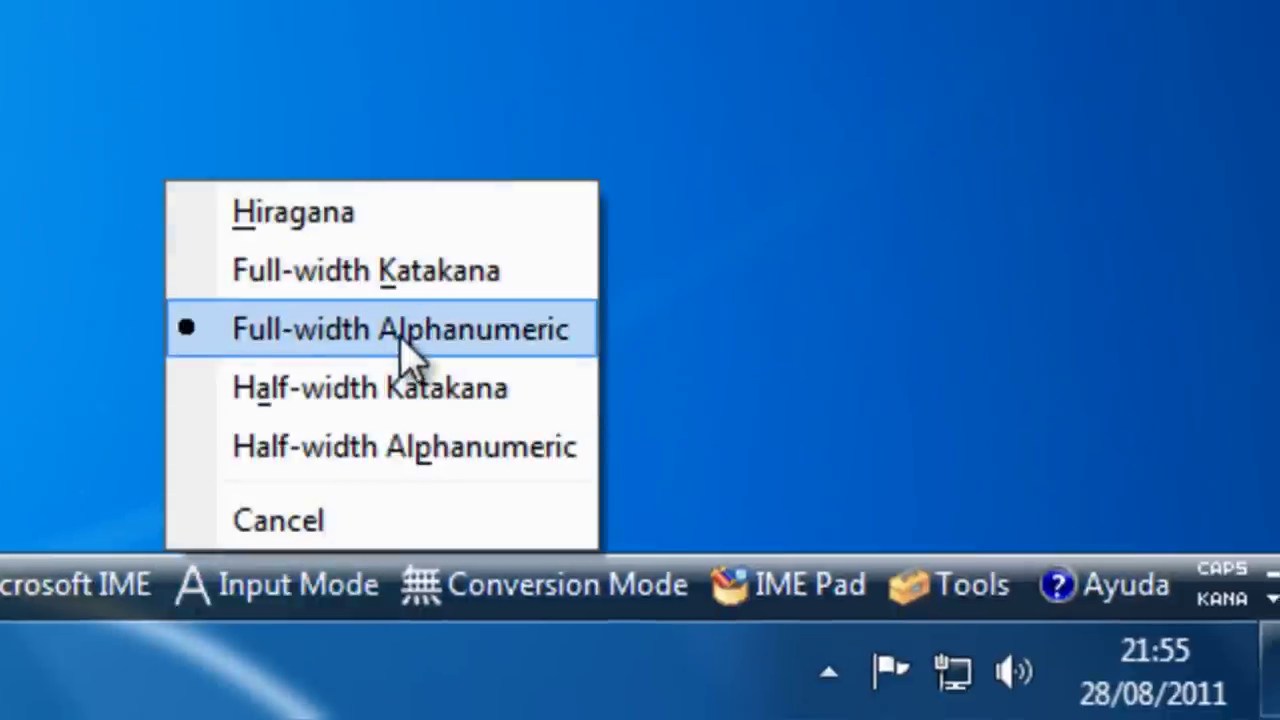
left_click(340, 447)
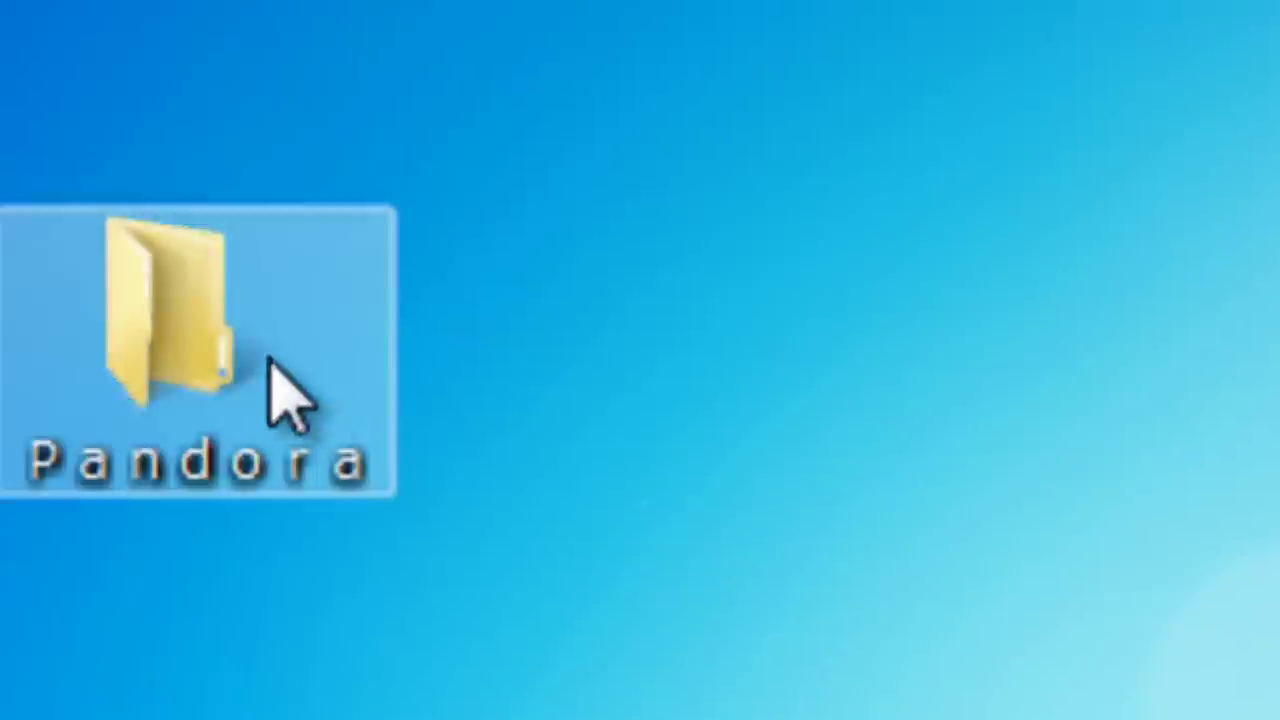
left_click(189, 400)
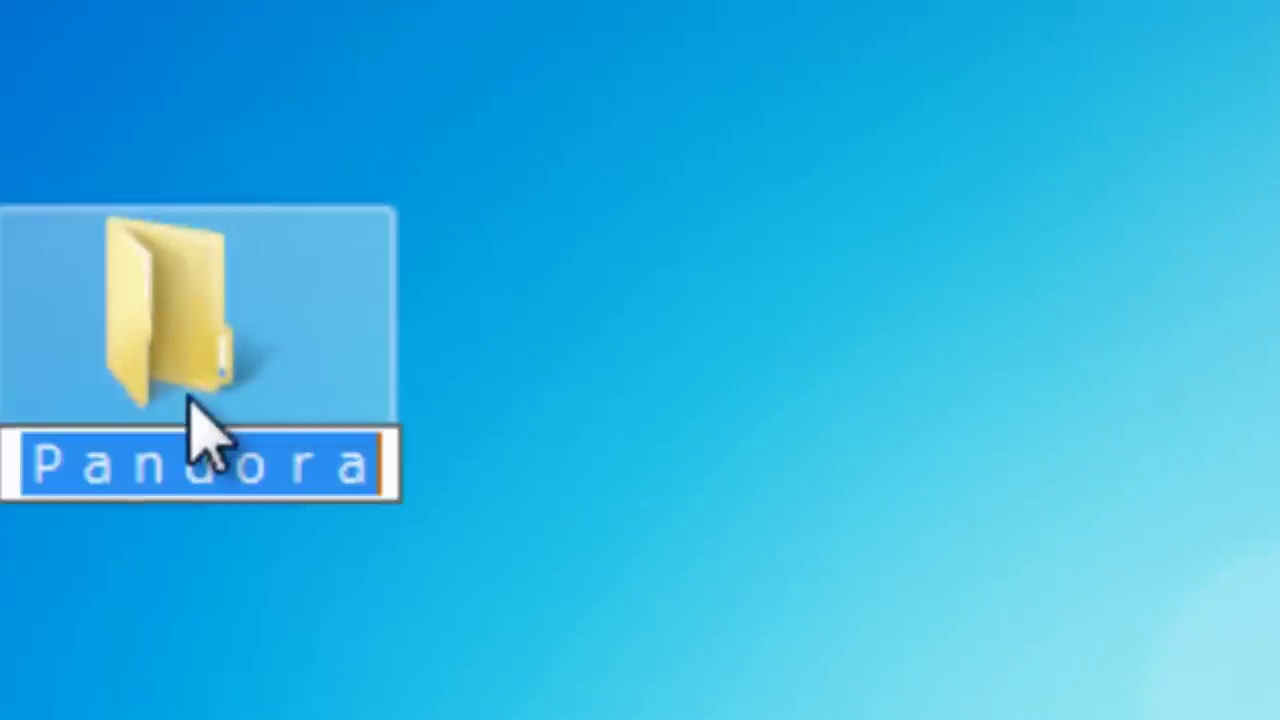
key("BackSpace")
type("Pandora")
key("Return")
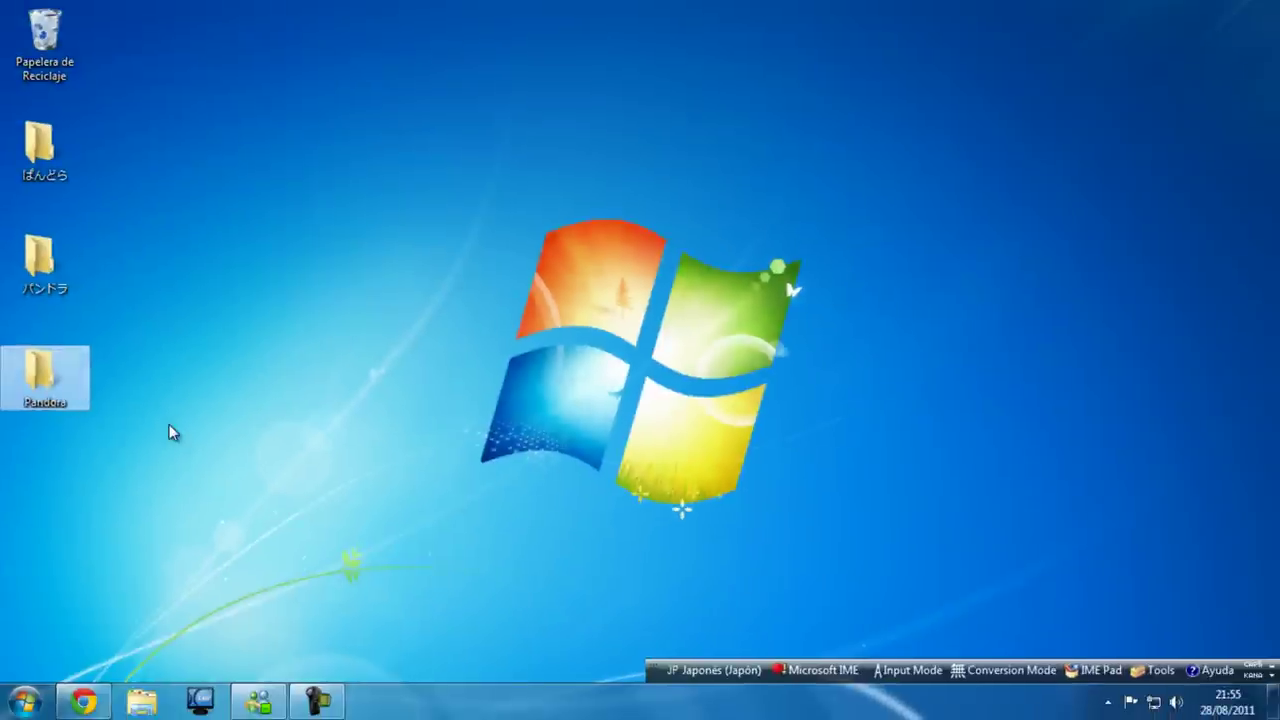
left_click(597, 521)
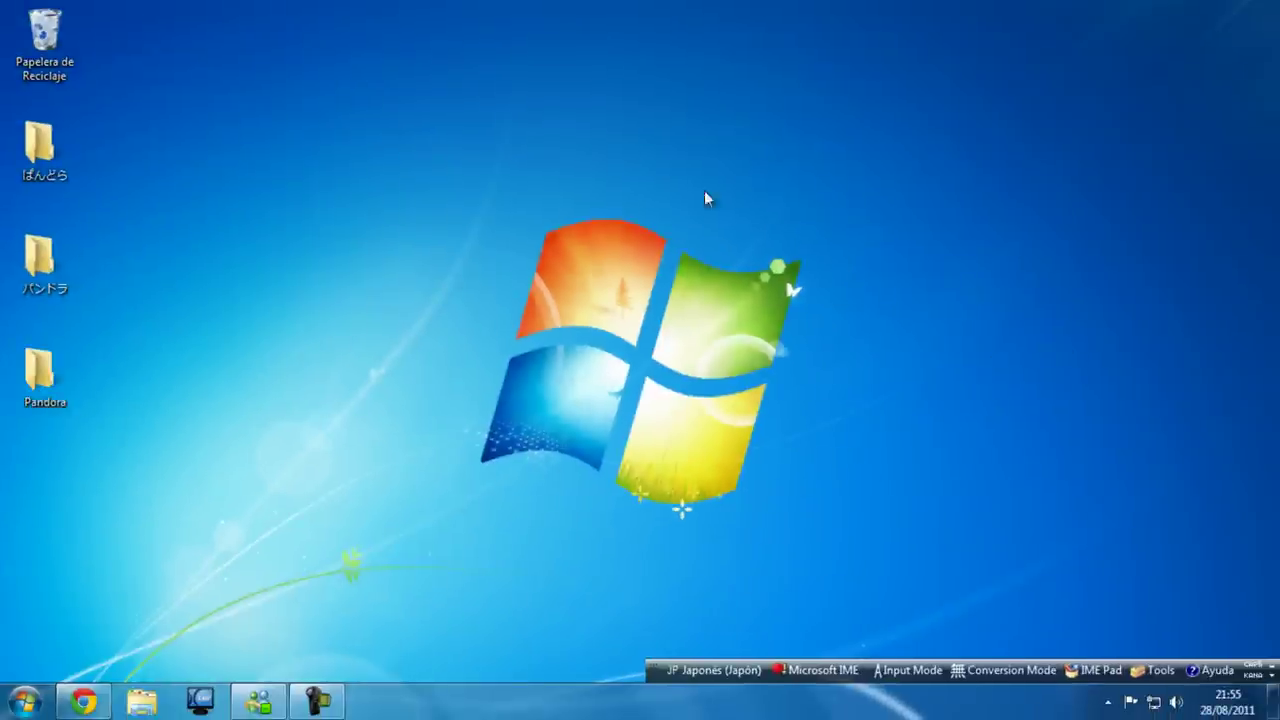
Create another new folder on the desktop.
left_click_drag(412, 176, 921, 560)
right_click(565, 302)
mouse_move(676, 510)
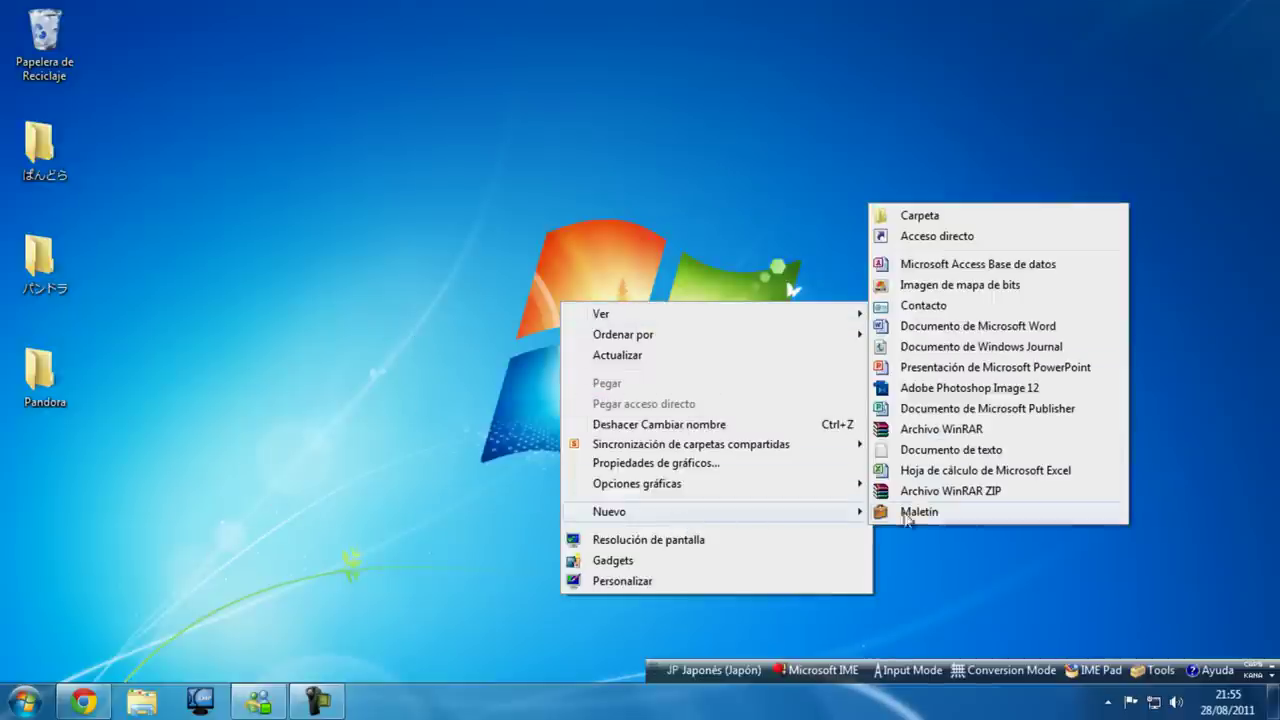
left_click(985, 218)
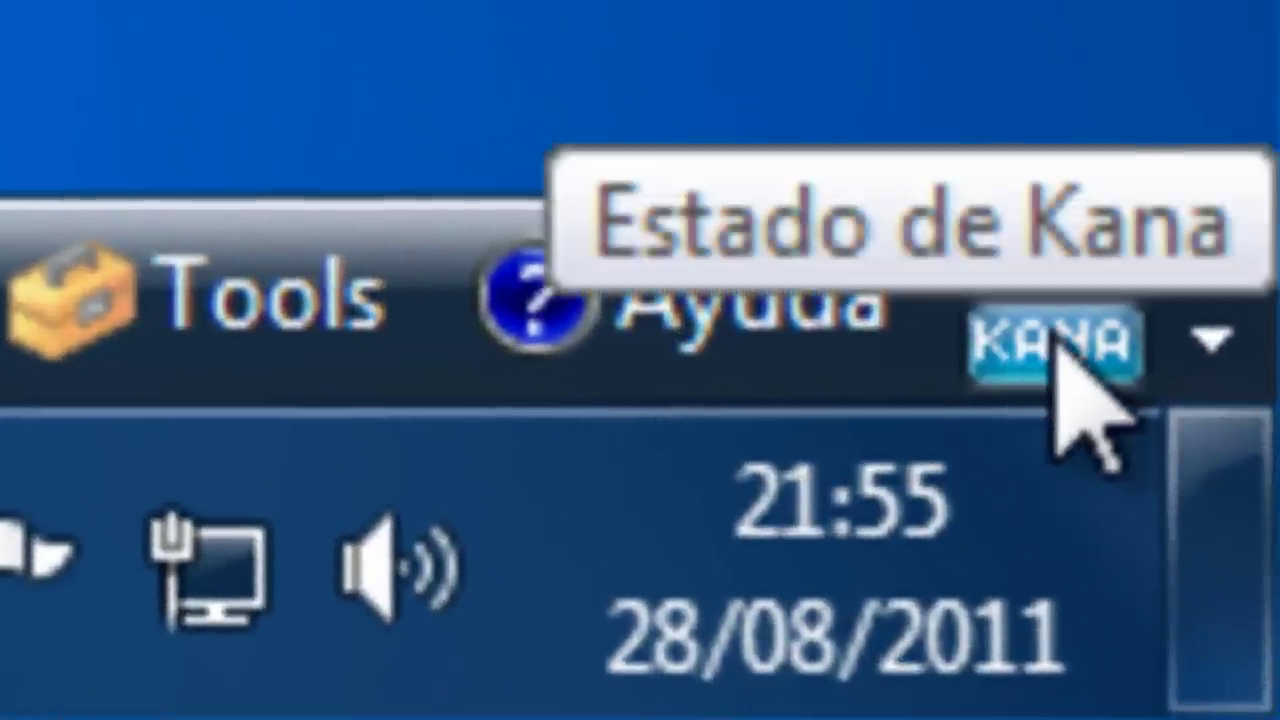
Turn on the CAPS state of the language bar and set the IME input mode to Hiragana.
left_click(1055, 345)
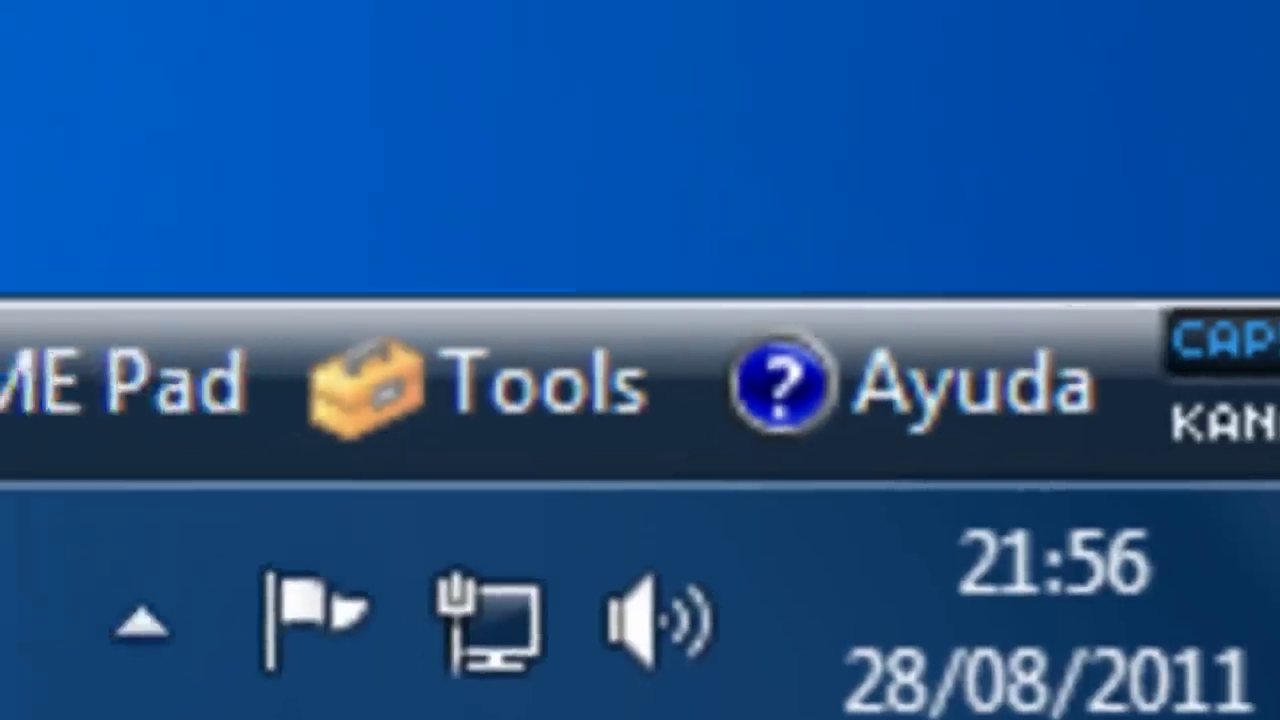
left_click(390, 660)
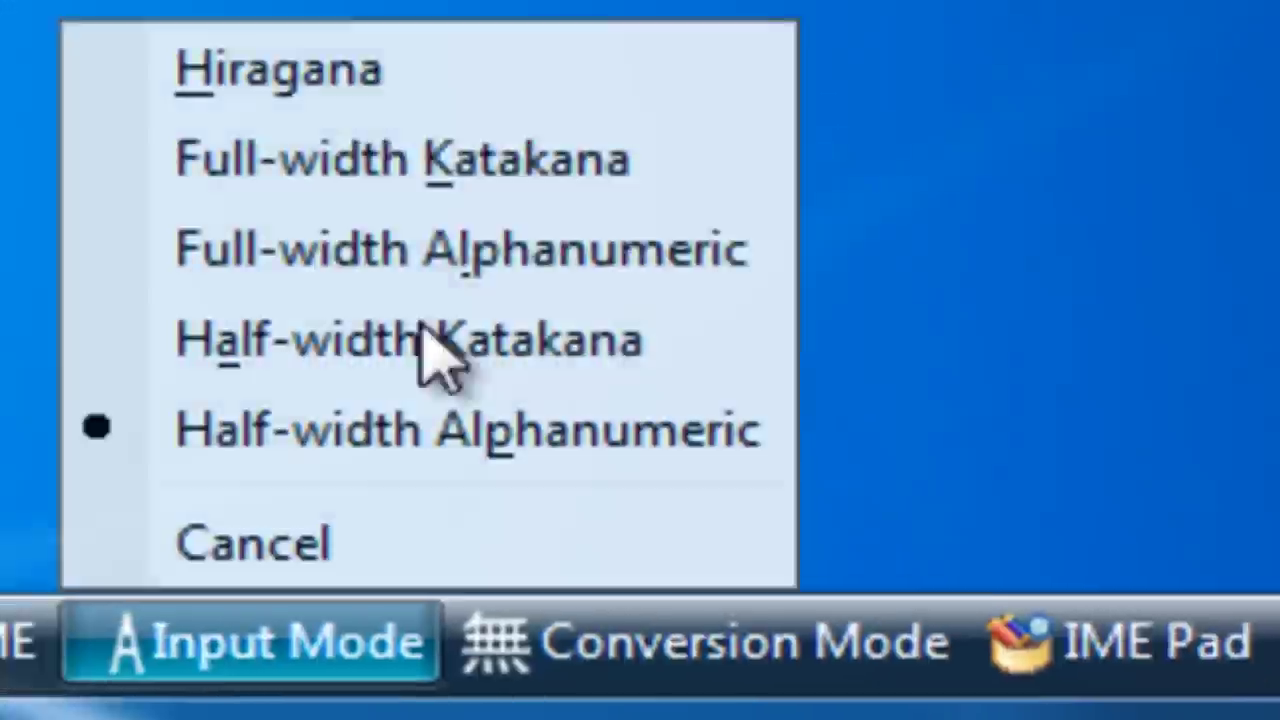
left_click(470, 125)
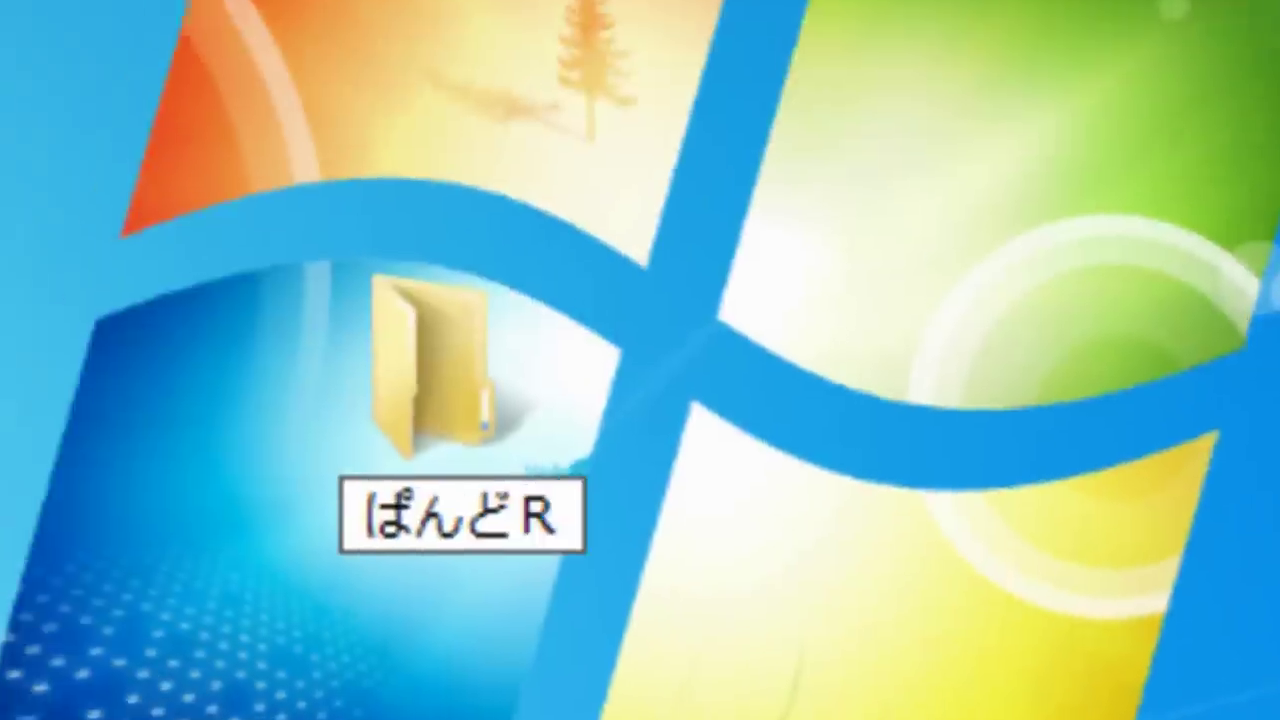
Enter ぱんどら in hiragana as the new folder's name and erase all of it again.
type("a")
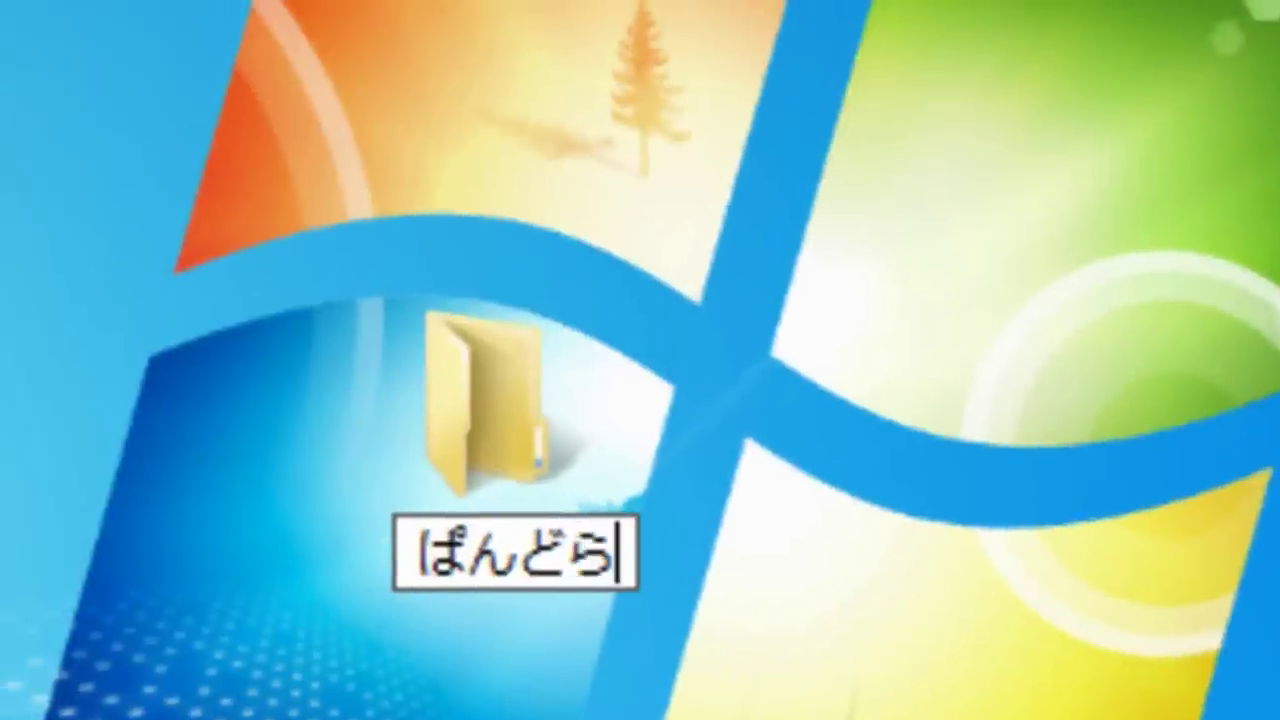
key("BackSpace")
key("BackSpace")
key("BackSpace")
key("BackSpace")
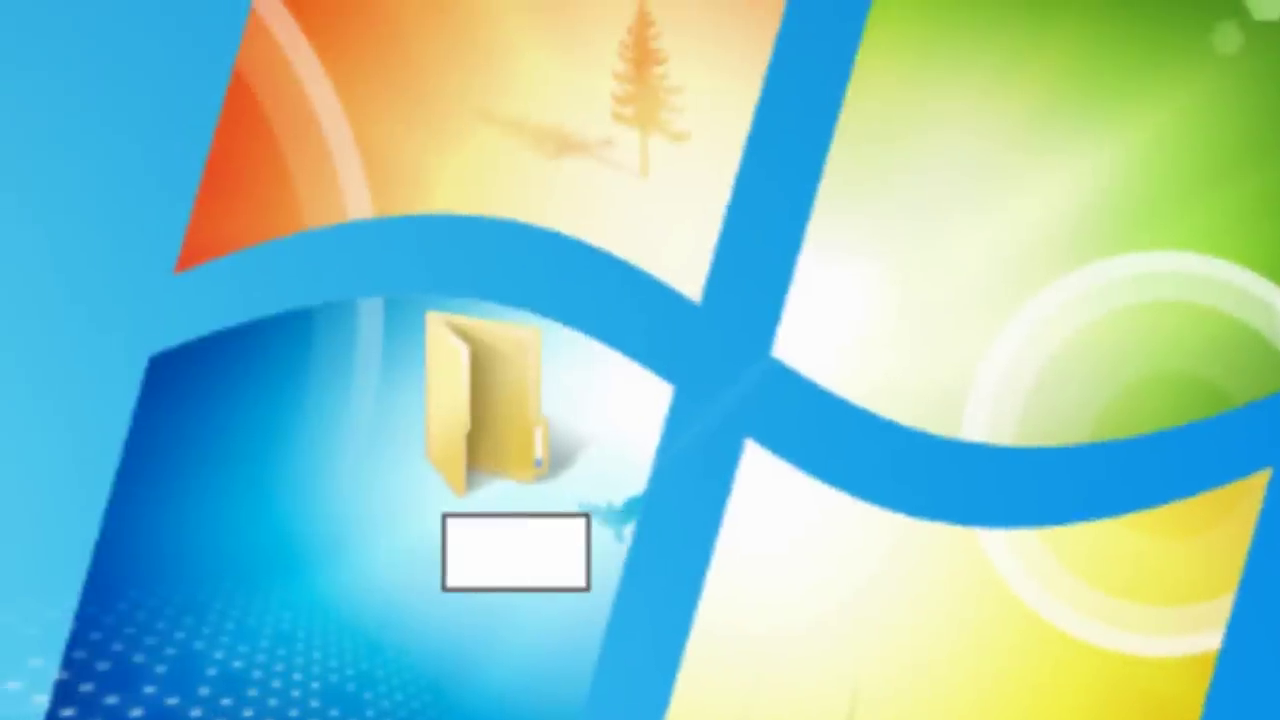